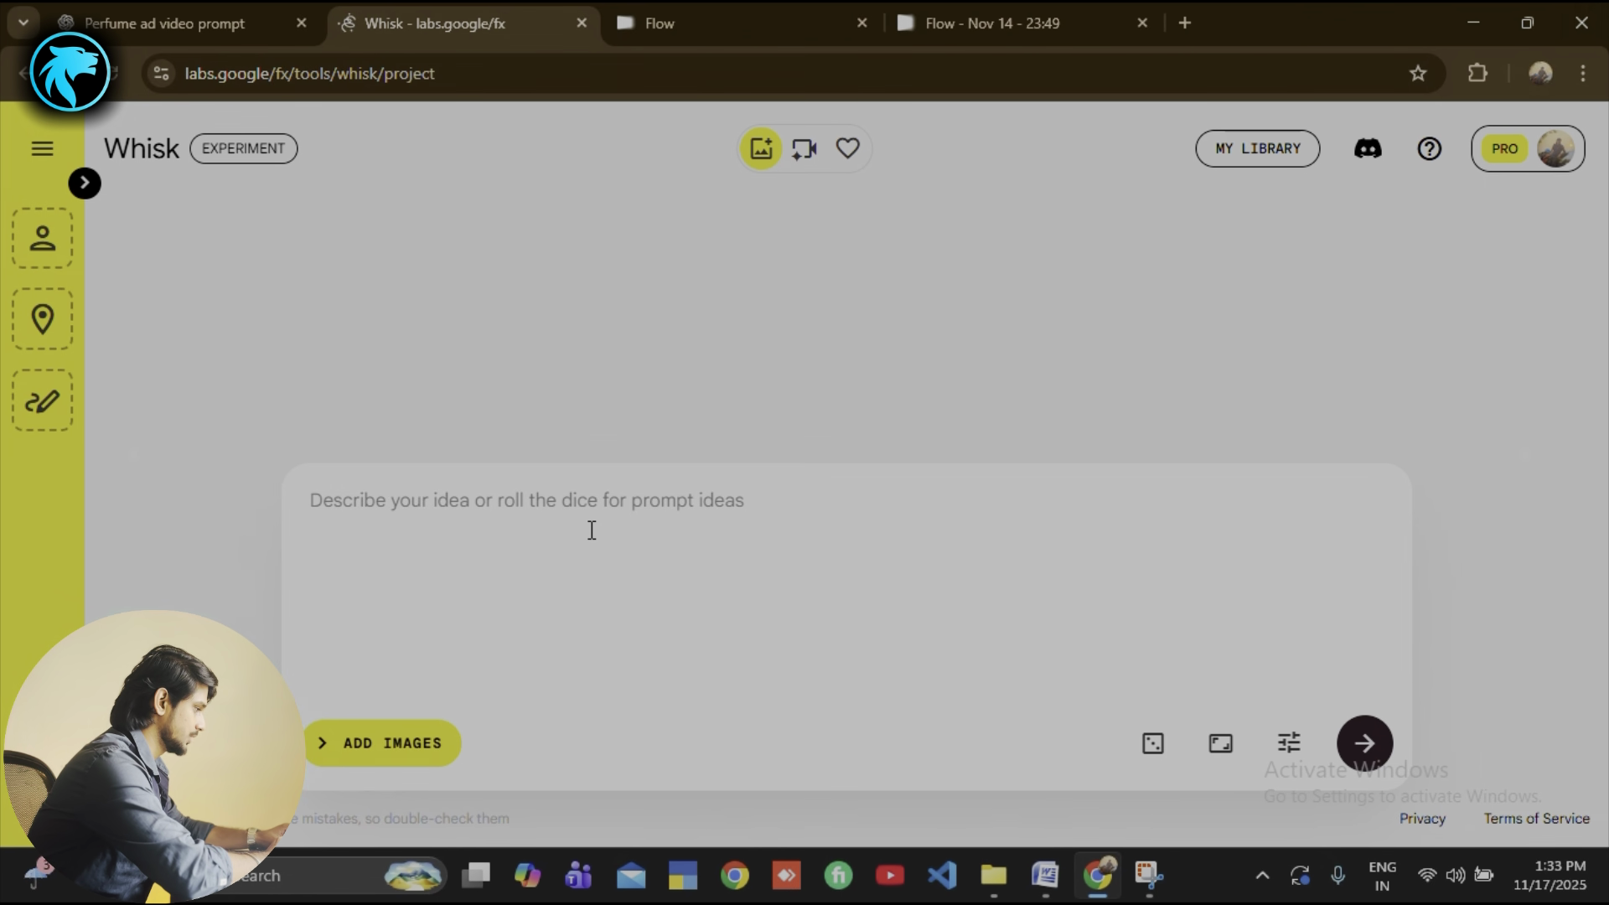
# - Generate images from the prompt about a giant luxury "Smelly" perfume bottle descending like a rocket, ending it with "create a perfect image without anychange"
pyautogui.write('A giant luxury perfume bottle named "Smelly" descending from the sky like a rocket, glowing with golden reflections. The bottle body is metallic gold, with a premium black cap, designed with a royal finish. It is landing in the center of a modern futuristic city. Crowds of people watch in shock and amazement from the streets. Cinematic CGI lighting, realistic smoke trails, dramatic clouds, slow-motion atmosphere, ultra-realistic textures, dynamic composition, front and back view angle blended, high-detail environment, 8K hyper-realistic style.')
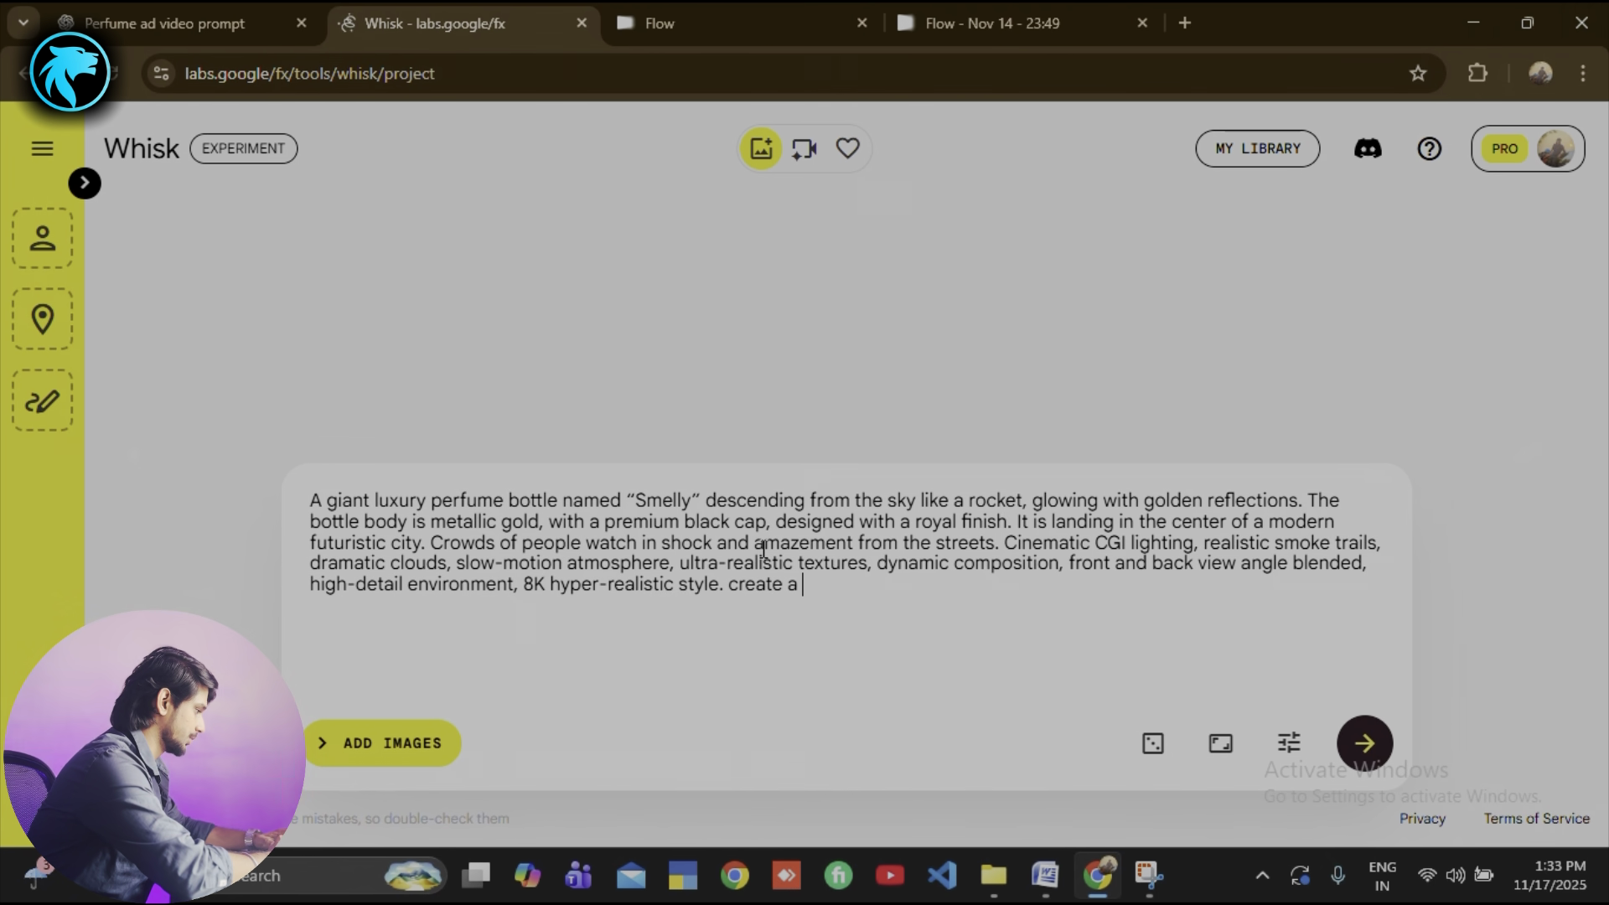
pyautogui.write('create a ')
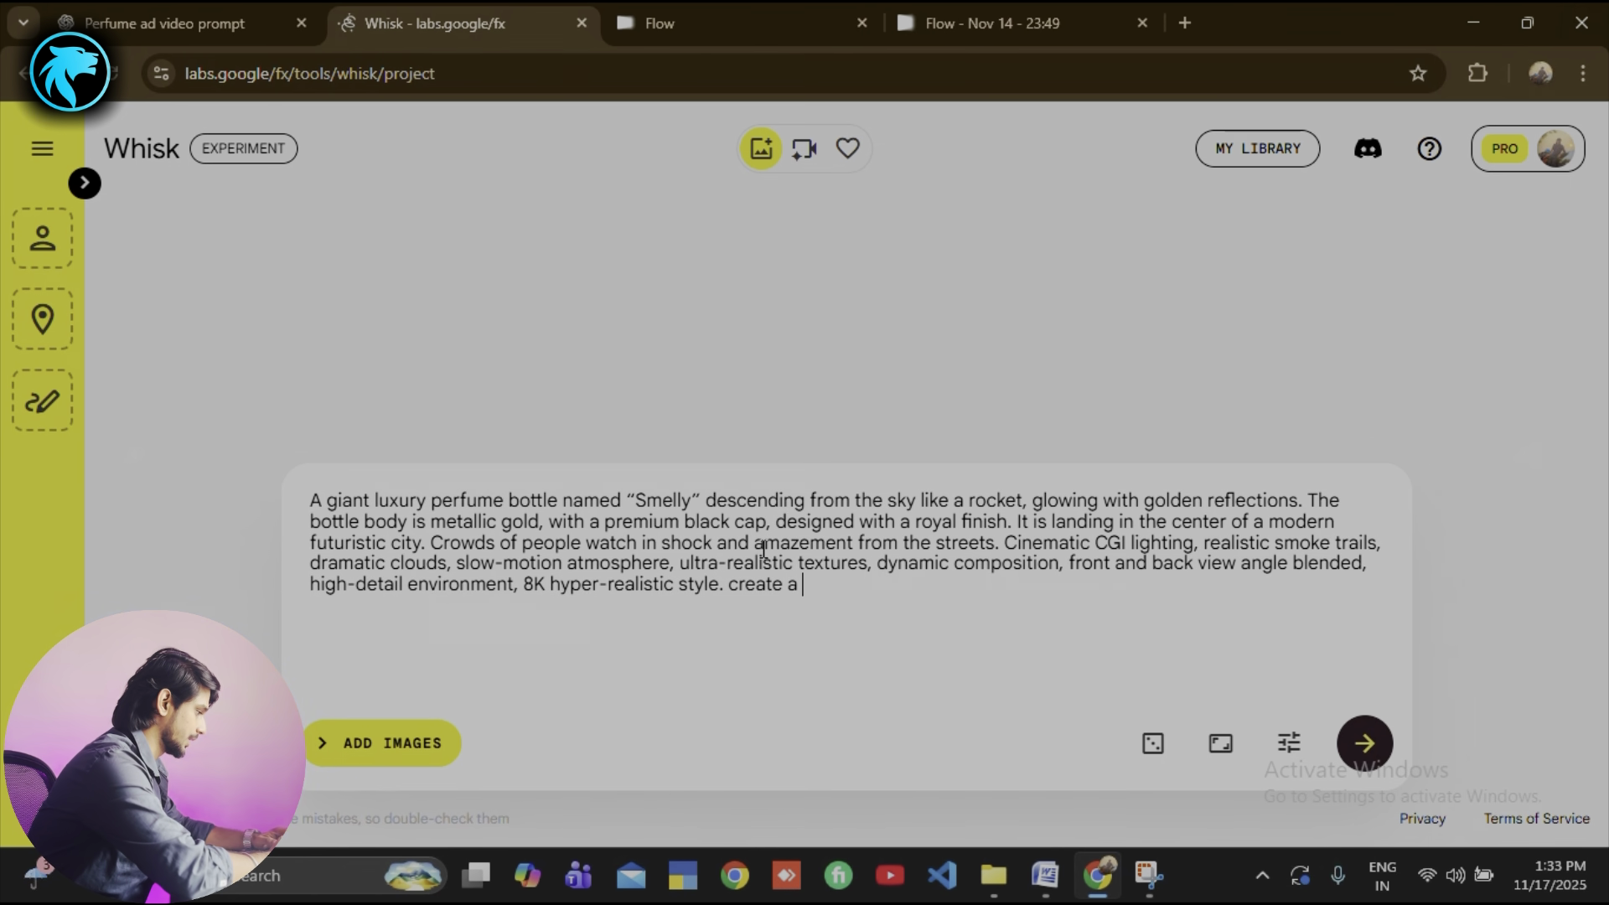
pyautogui.write('perfect ima')
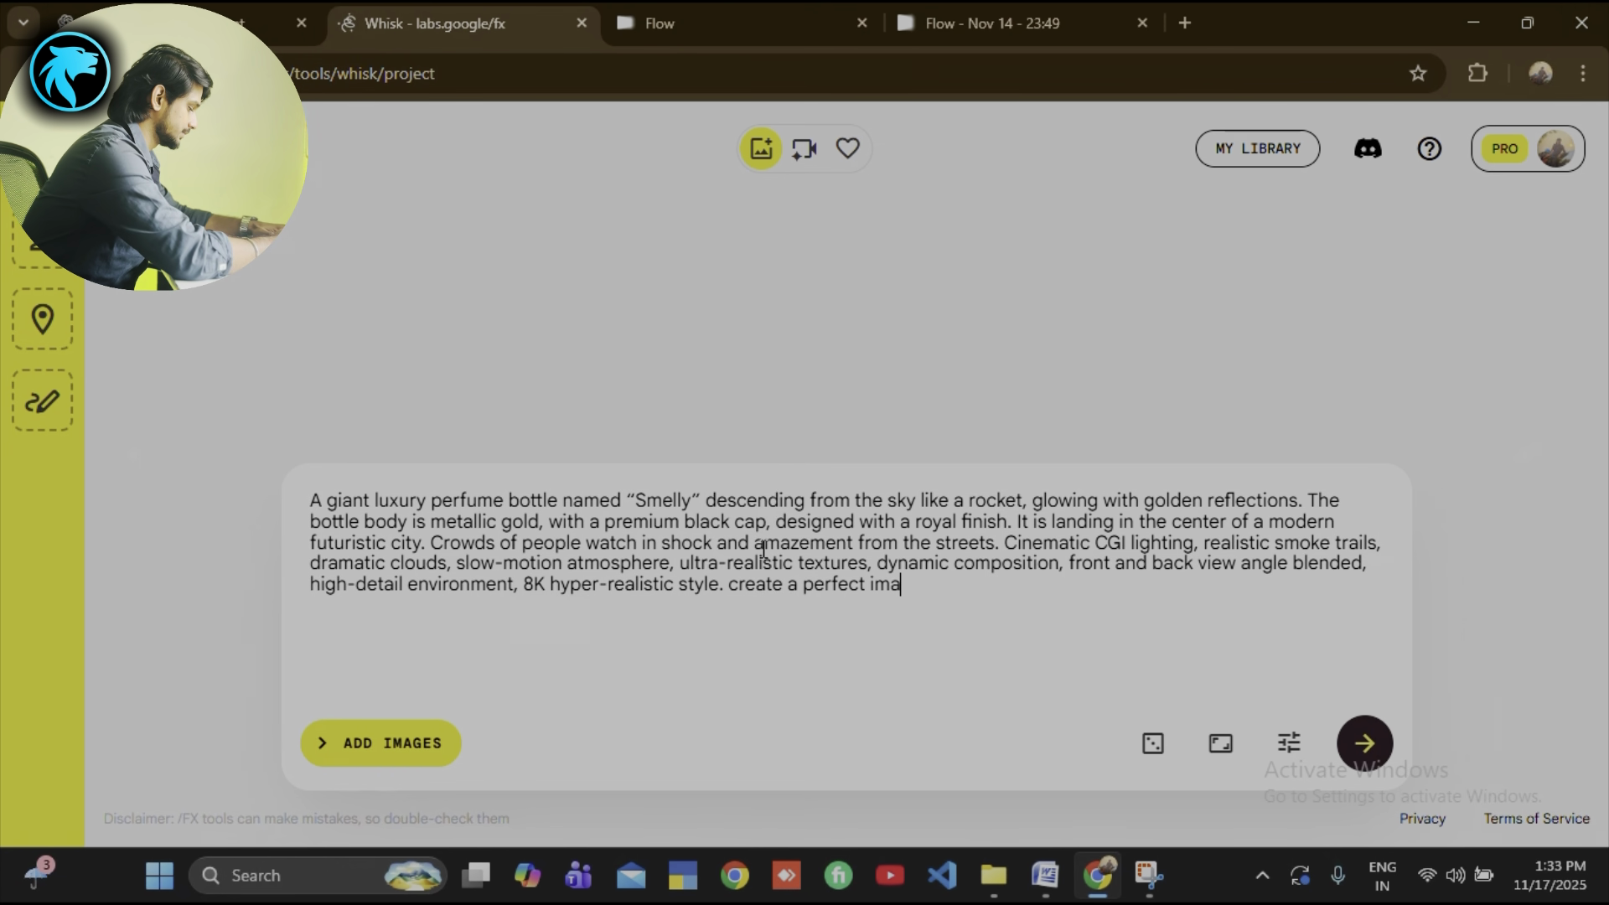
pyautogui.write('ge withou')
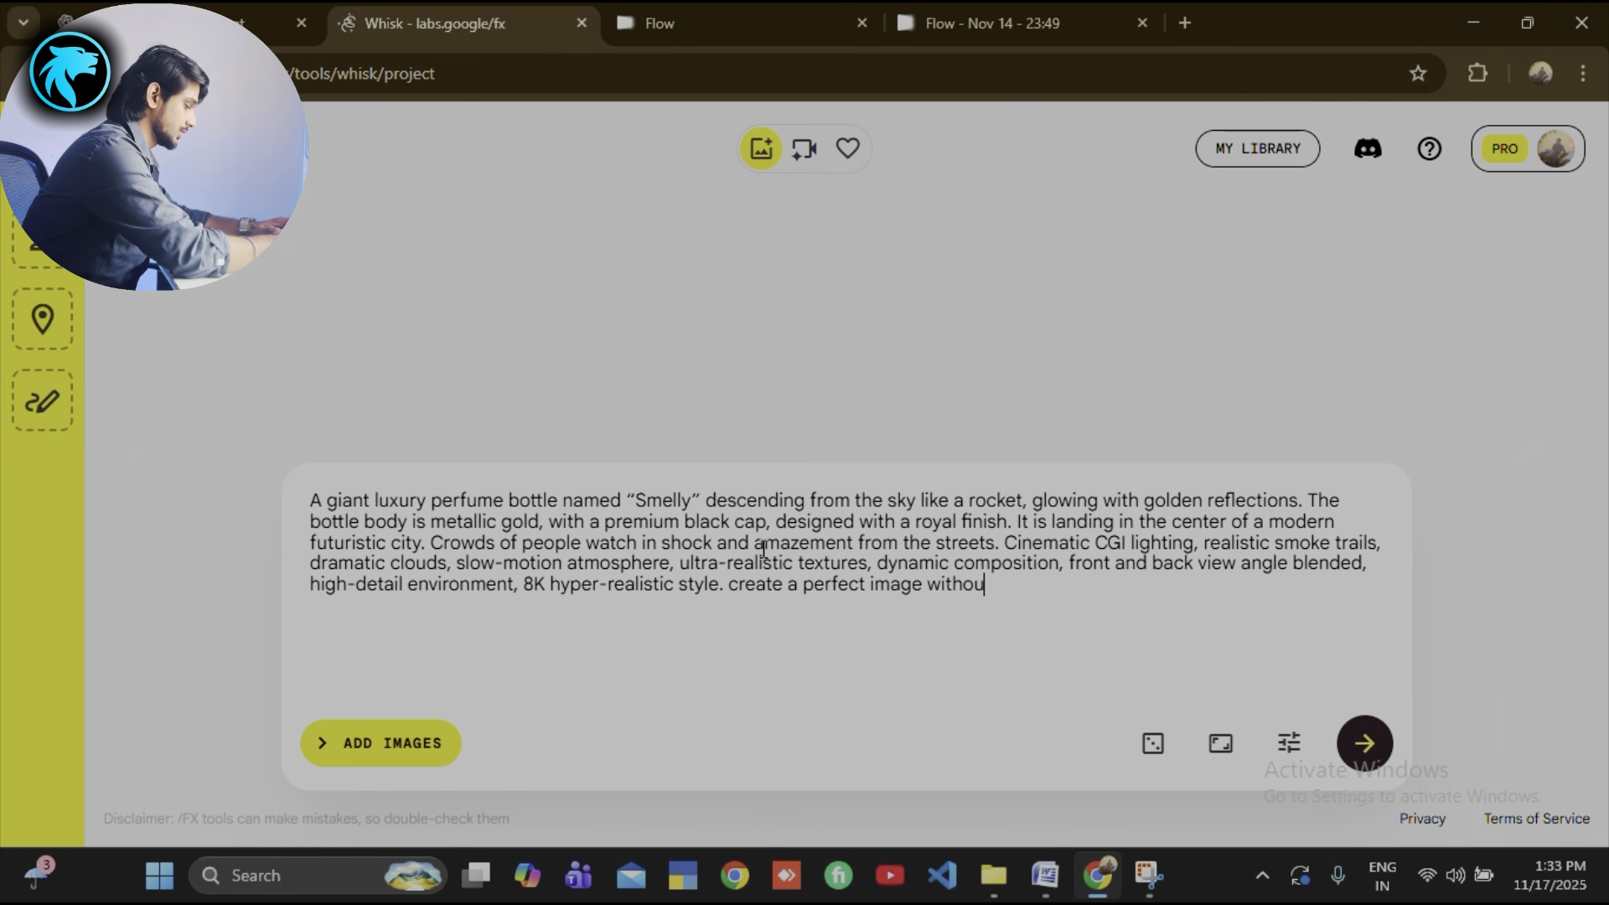
pyautogui.write('t anychange')
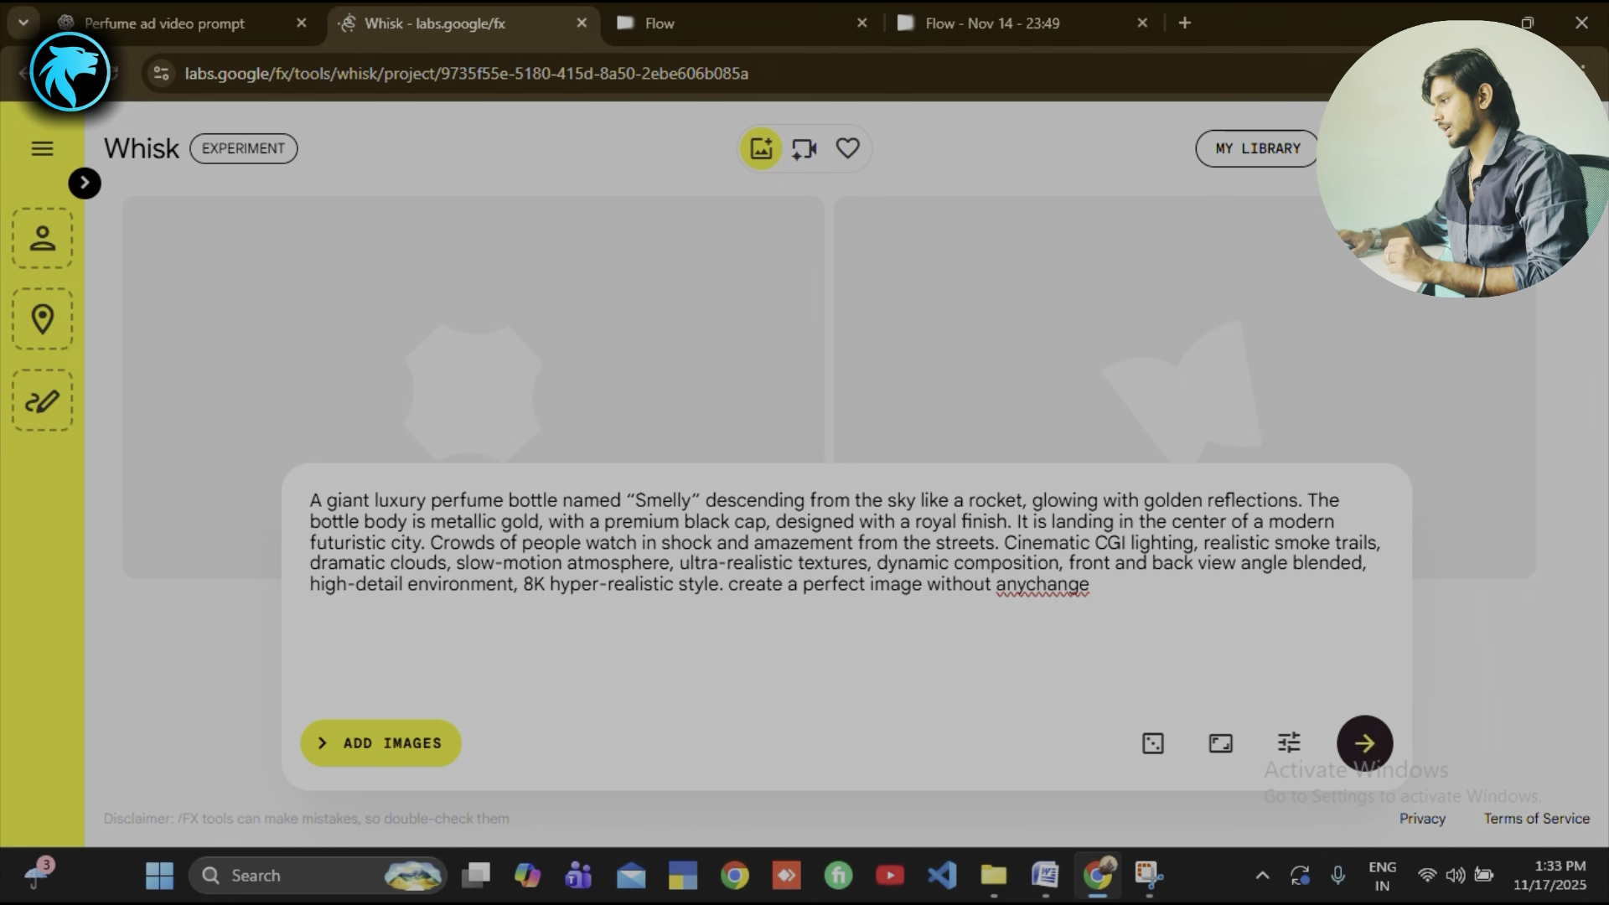
# - Check the account's remaining AI credits and the project's video view, and return to the generated images
pyautogui.click(1351, 148)
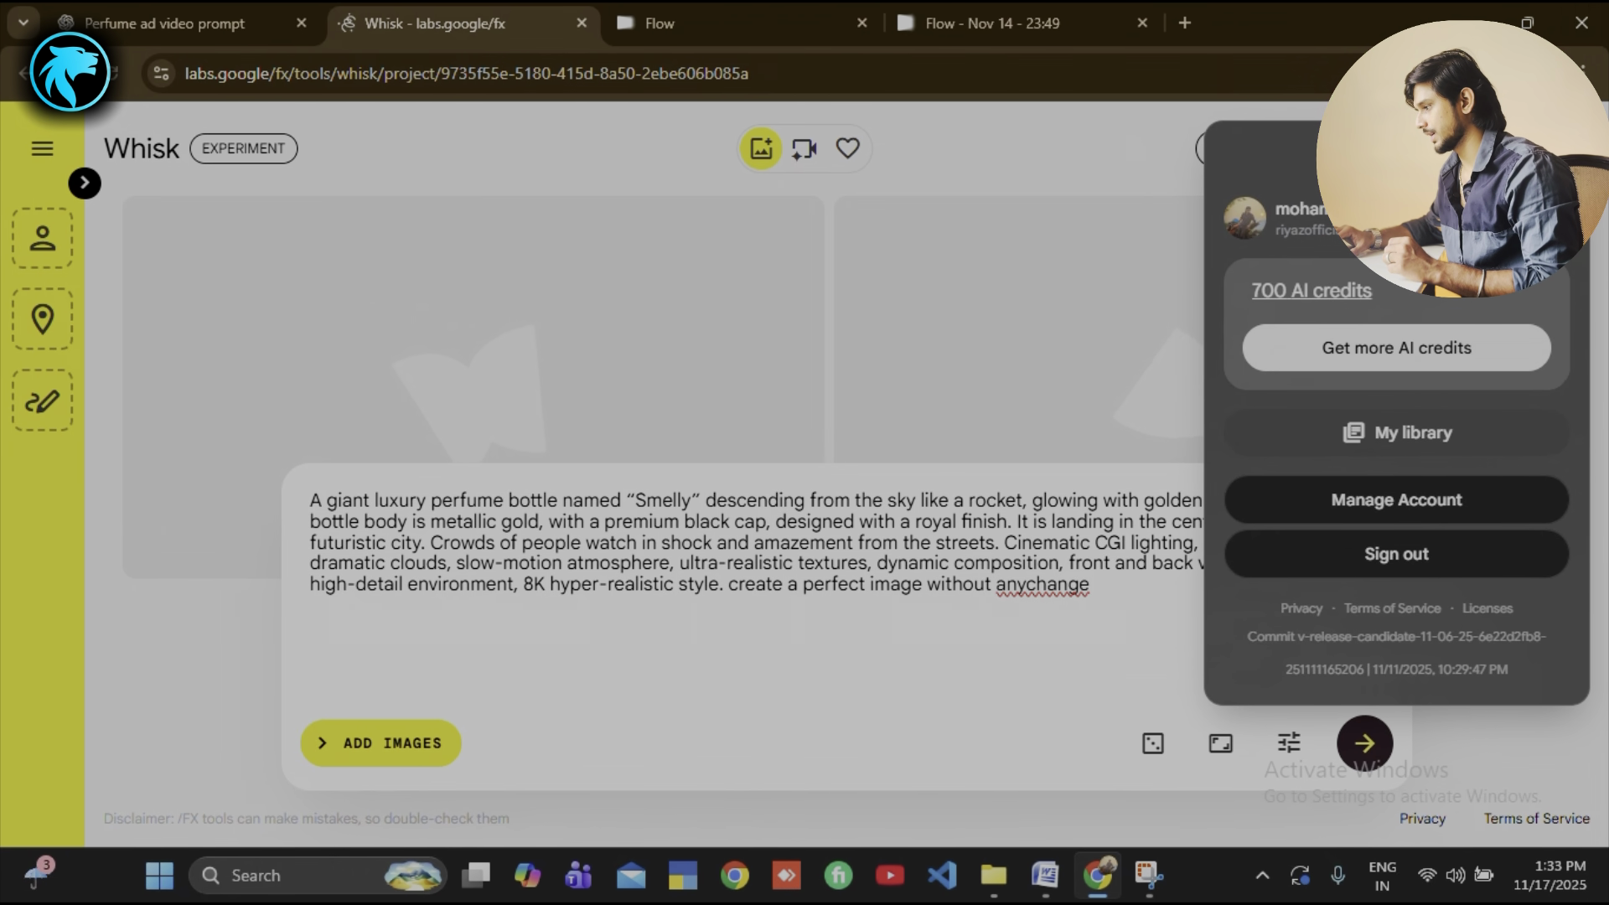
pyautogui.press('Escape')
pyautogui.click(1352, 149)
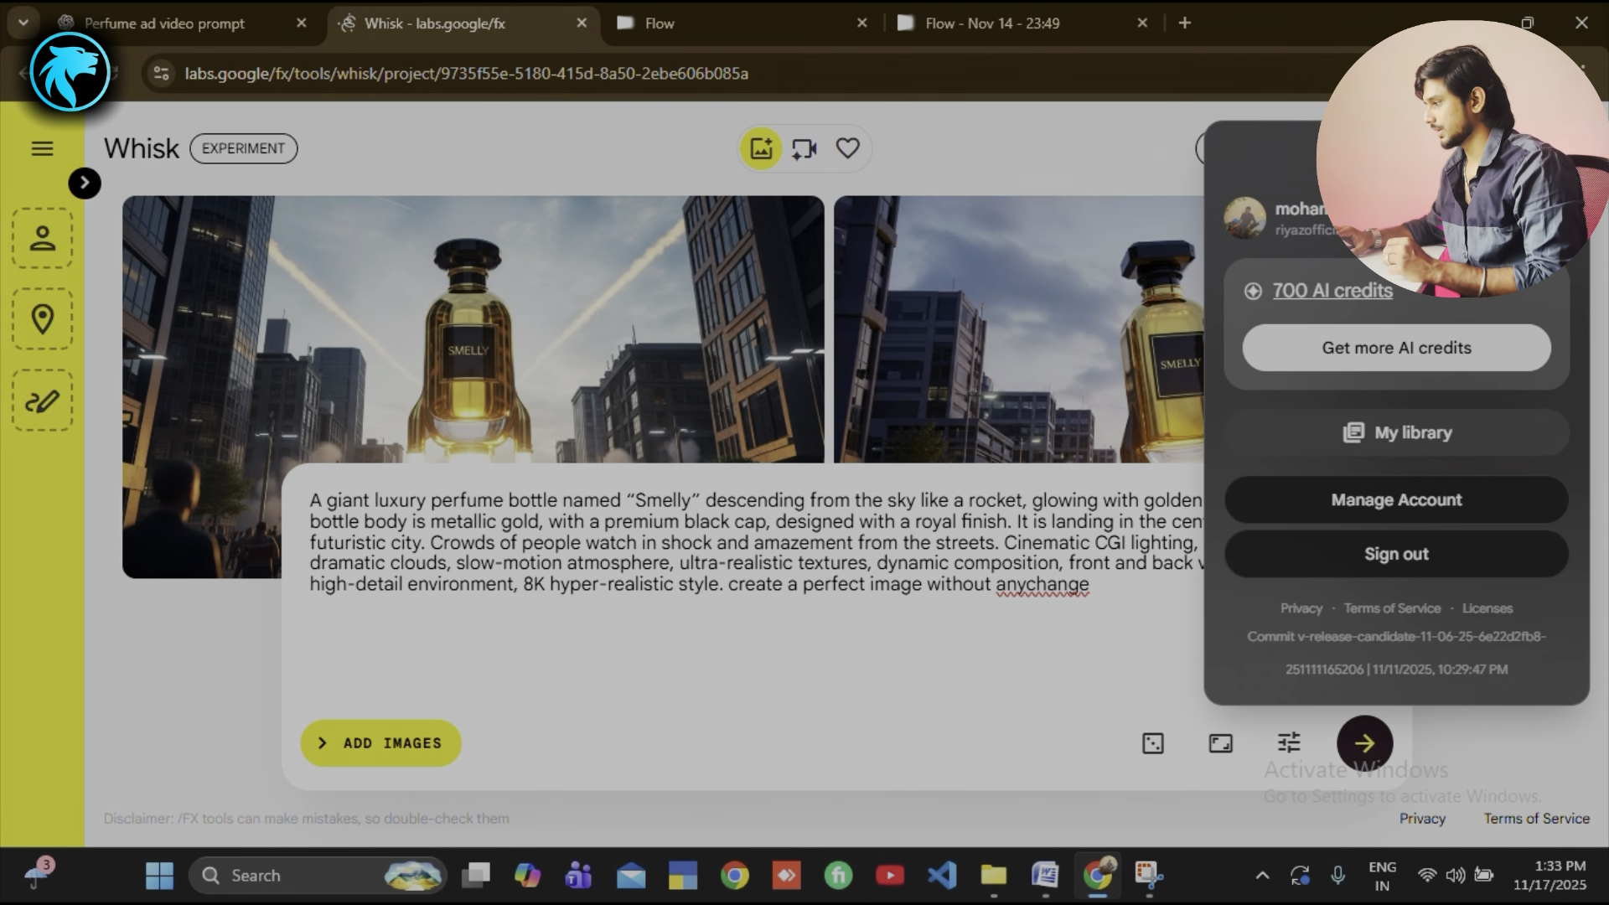
pyautogui.press('Escape')
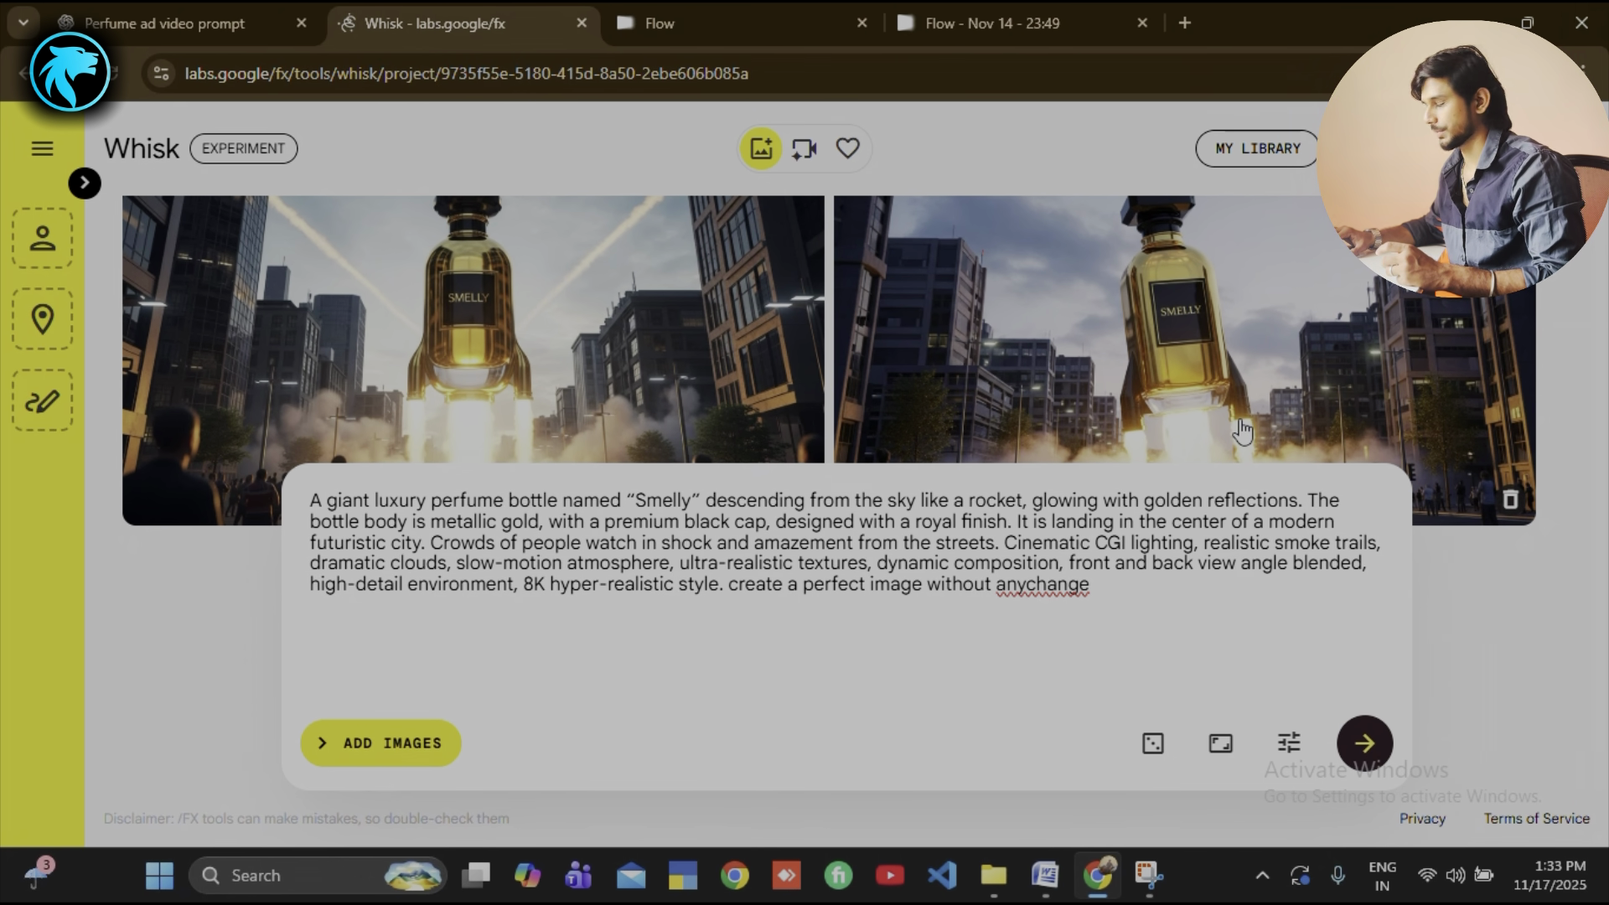
pyautogui.click(809, 155)
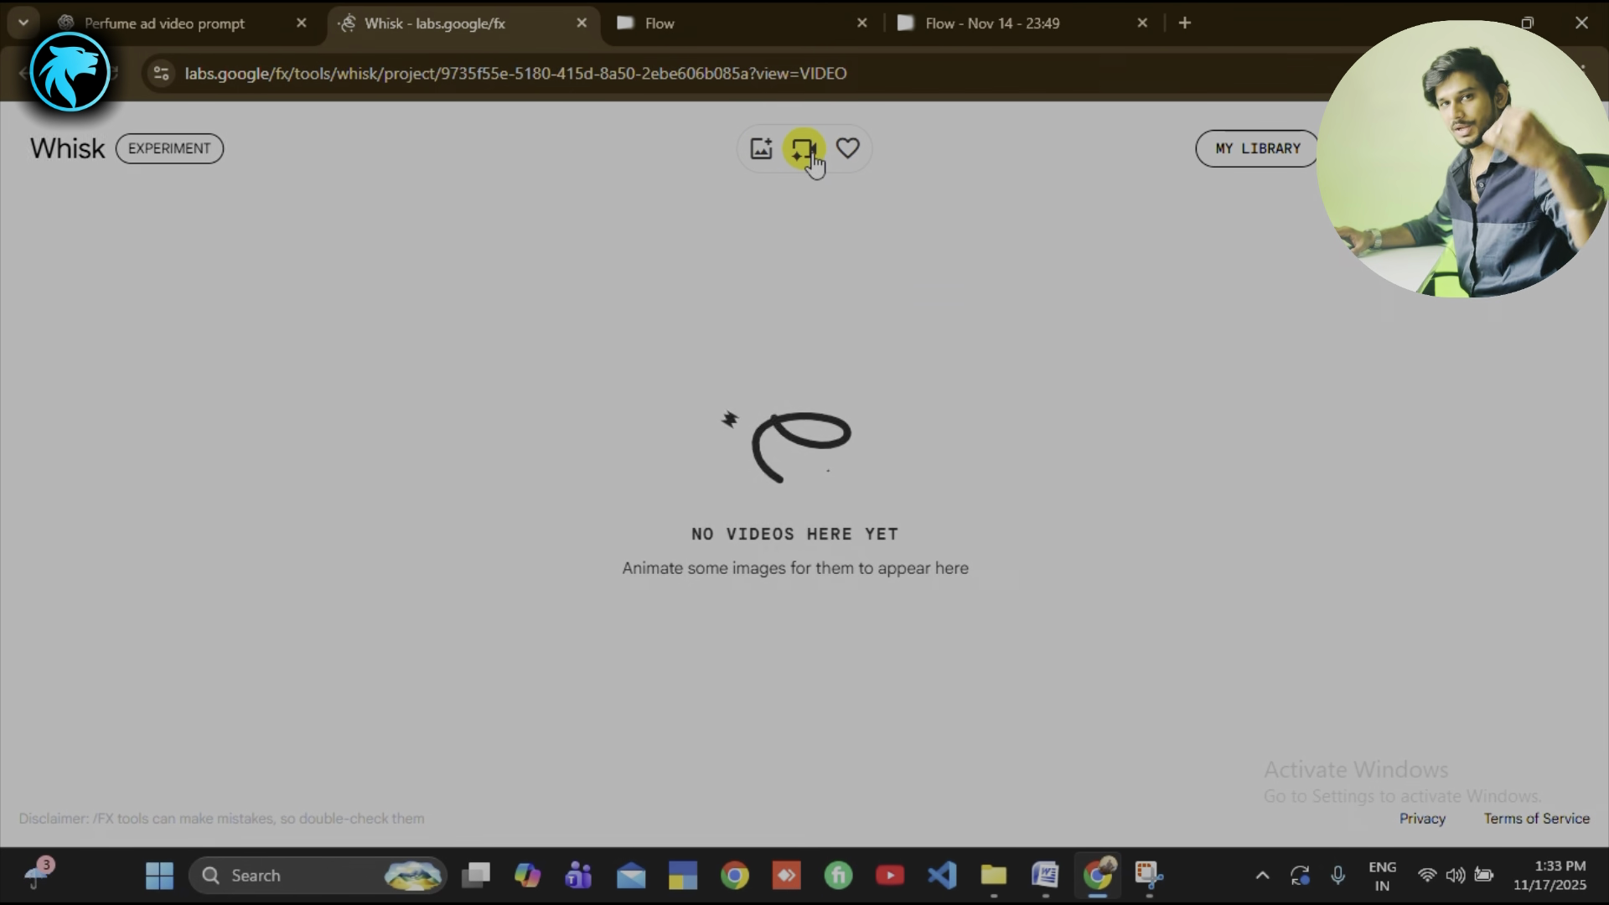
pyautogui.click(763, 156)
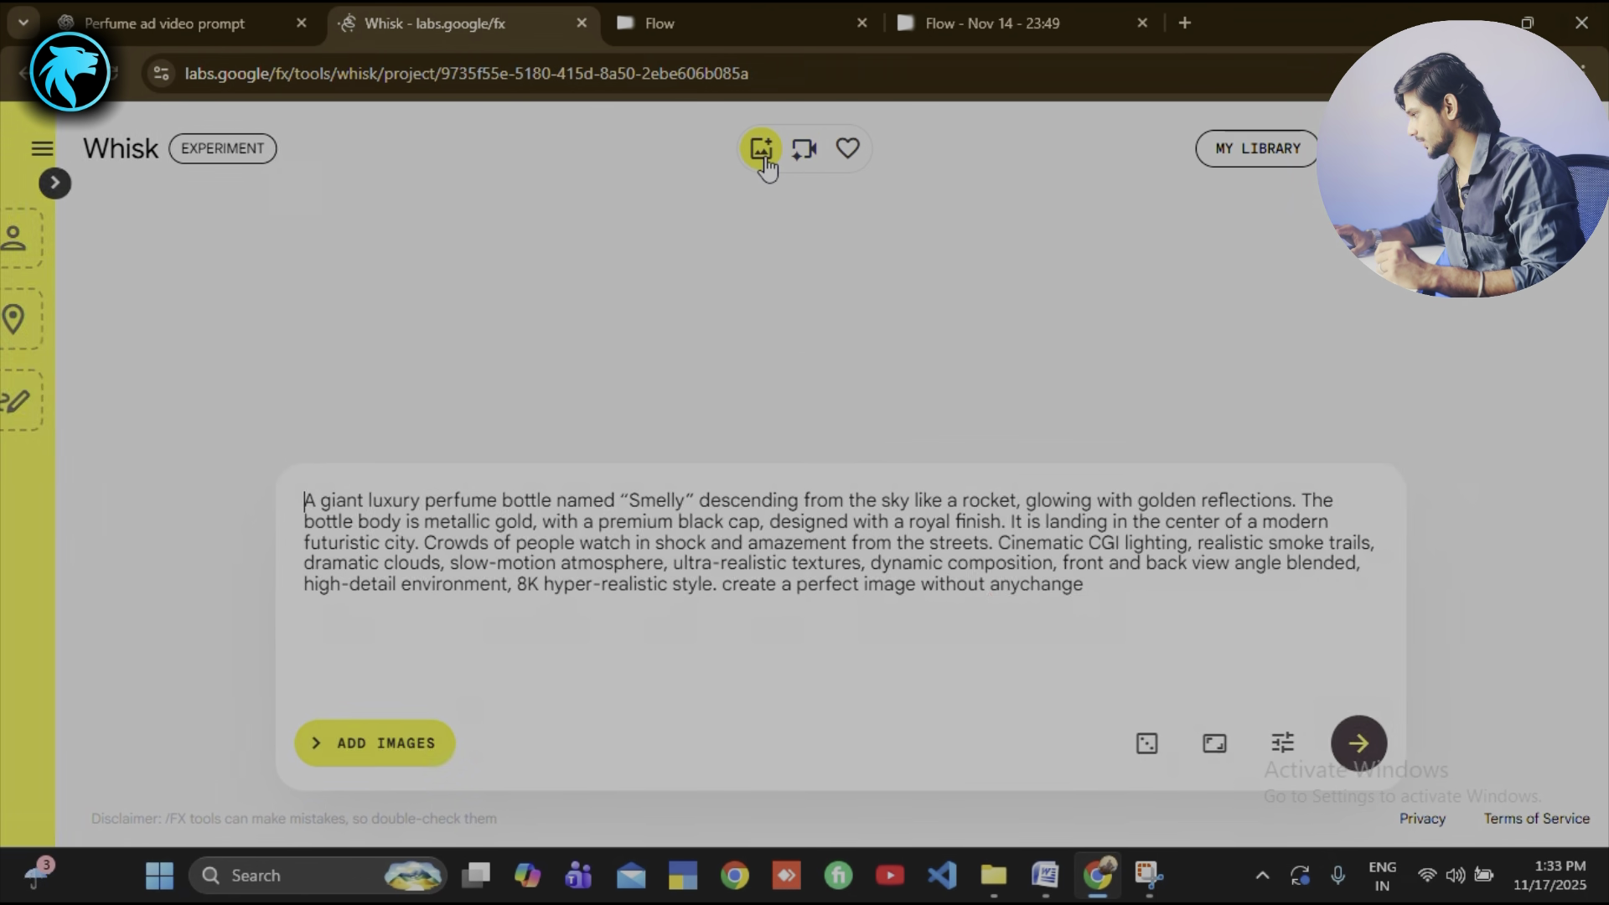
# - Open the first generated Smelly bottle image in its detail view, inspect it closely, and close the view
pyautogui.moveTo(567, 288)
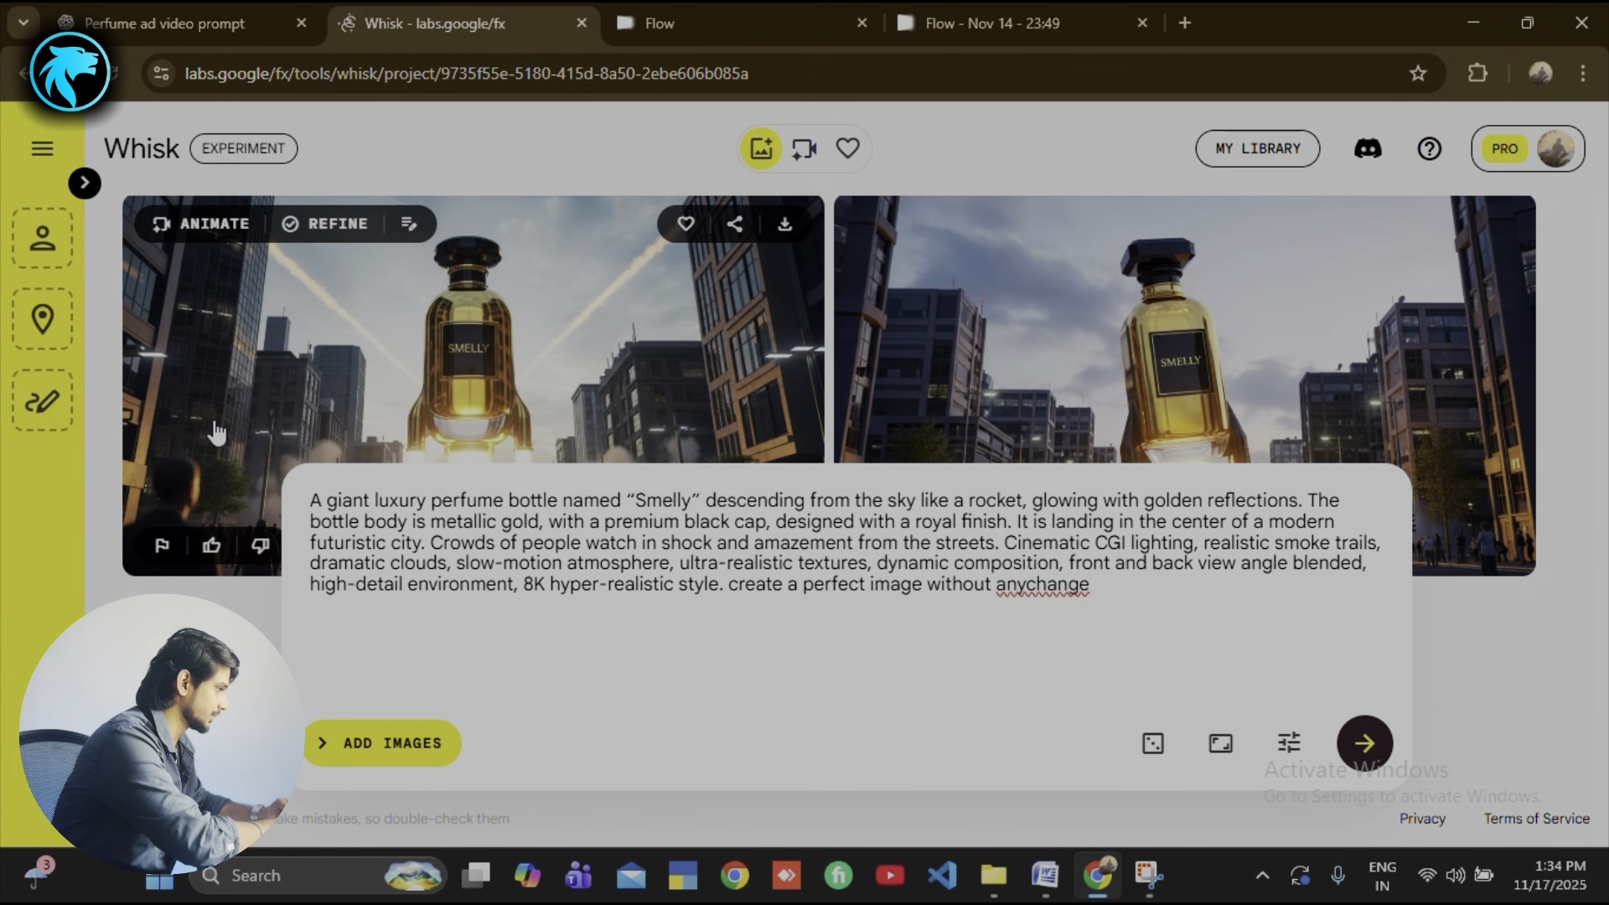
pyautogui.scroll(-2, 209, 429)
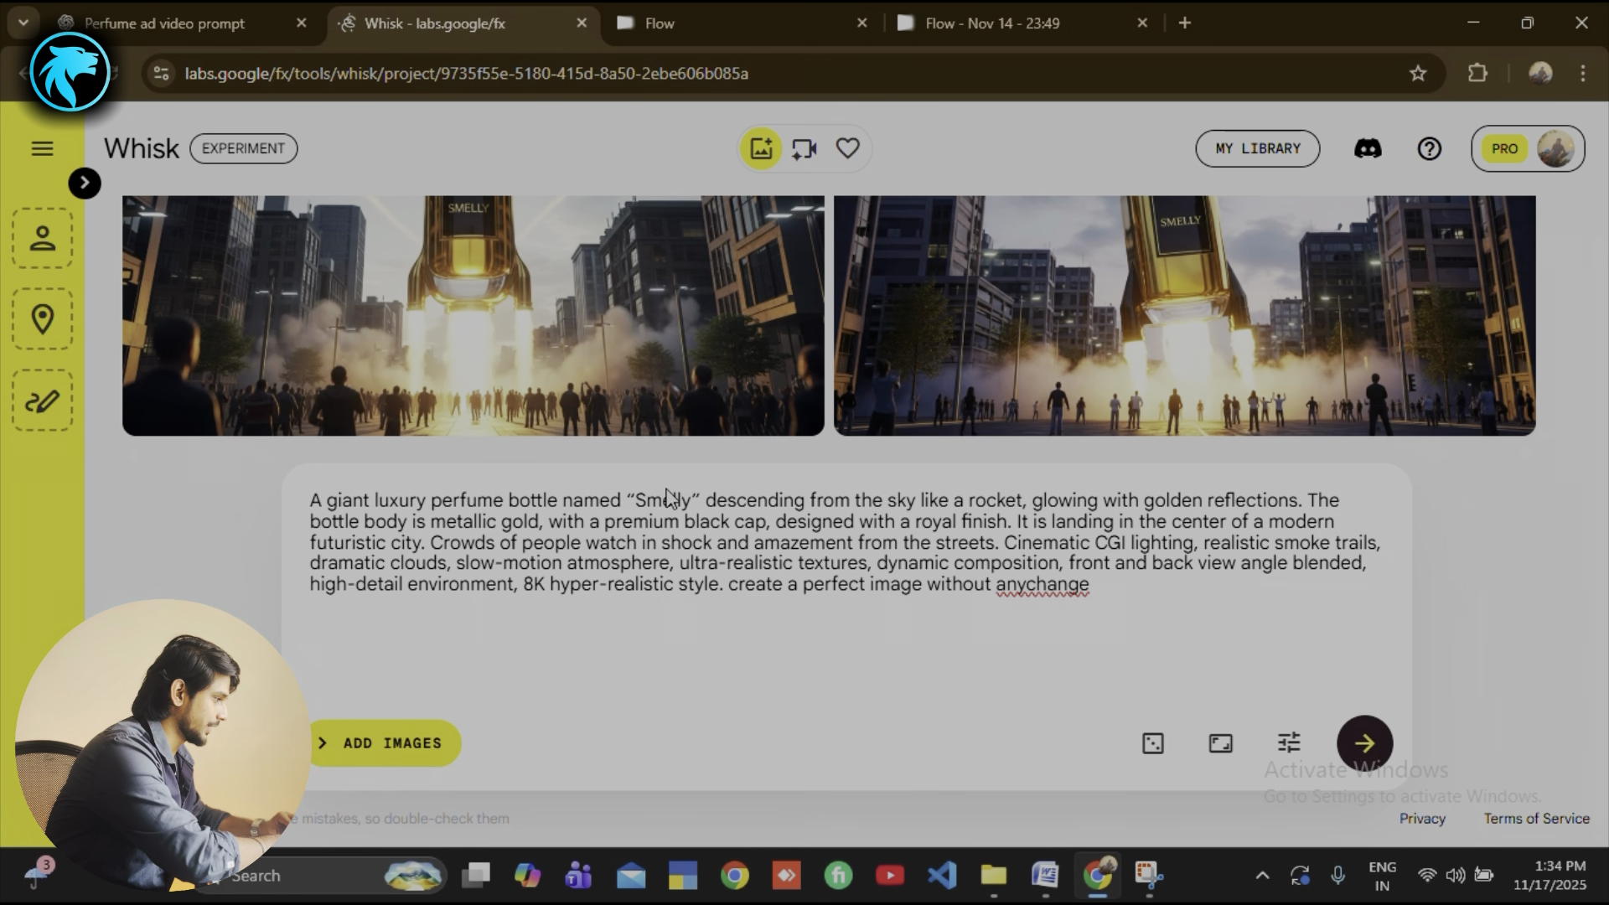
pyautogui.scroll(1, 549, 404)
pyautogui.click(549, 405)
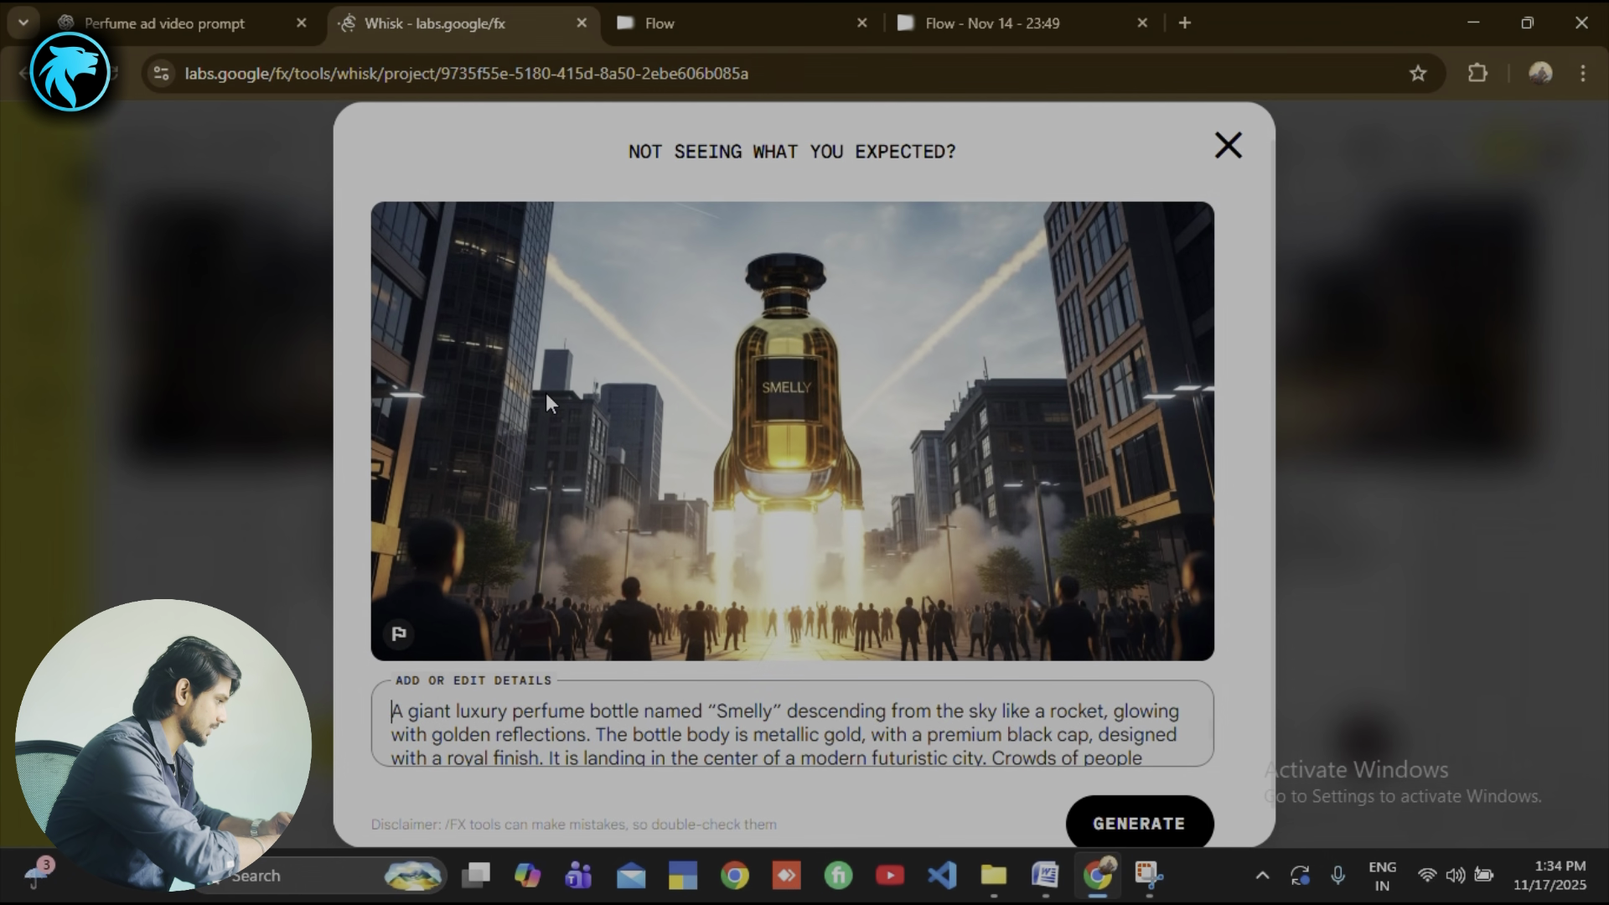
pyautogui.scroll(5, 837, 510)
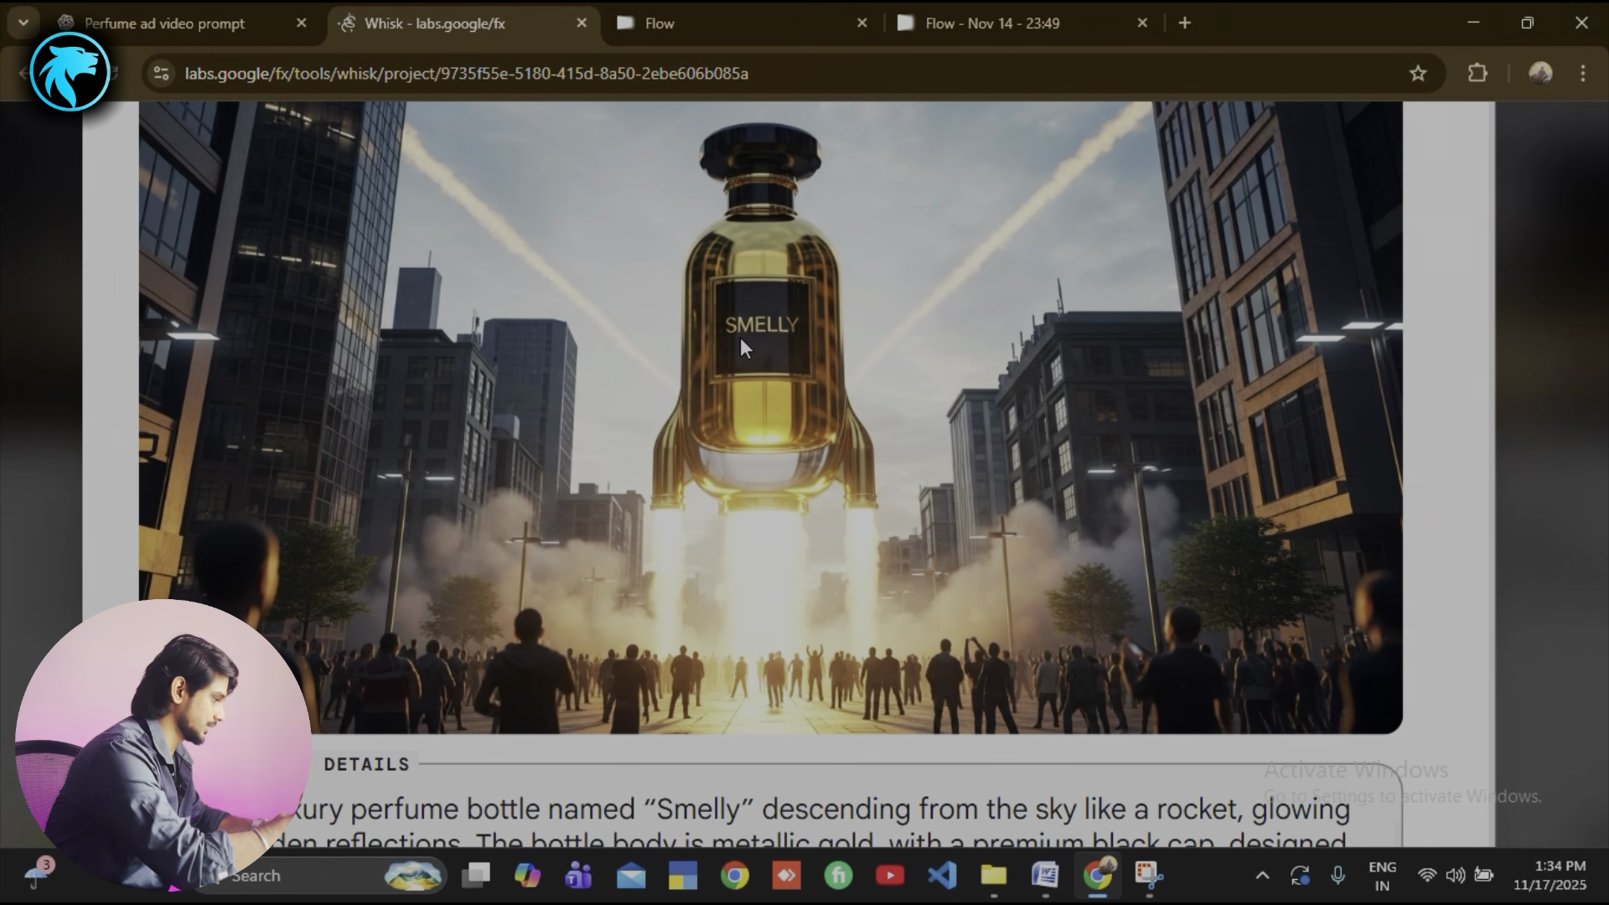
pyautogui.scroll(-2, 741, 337)
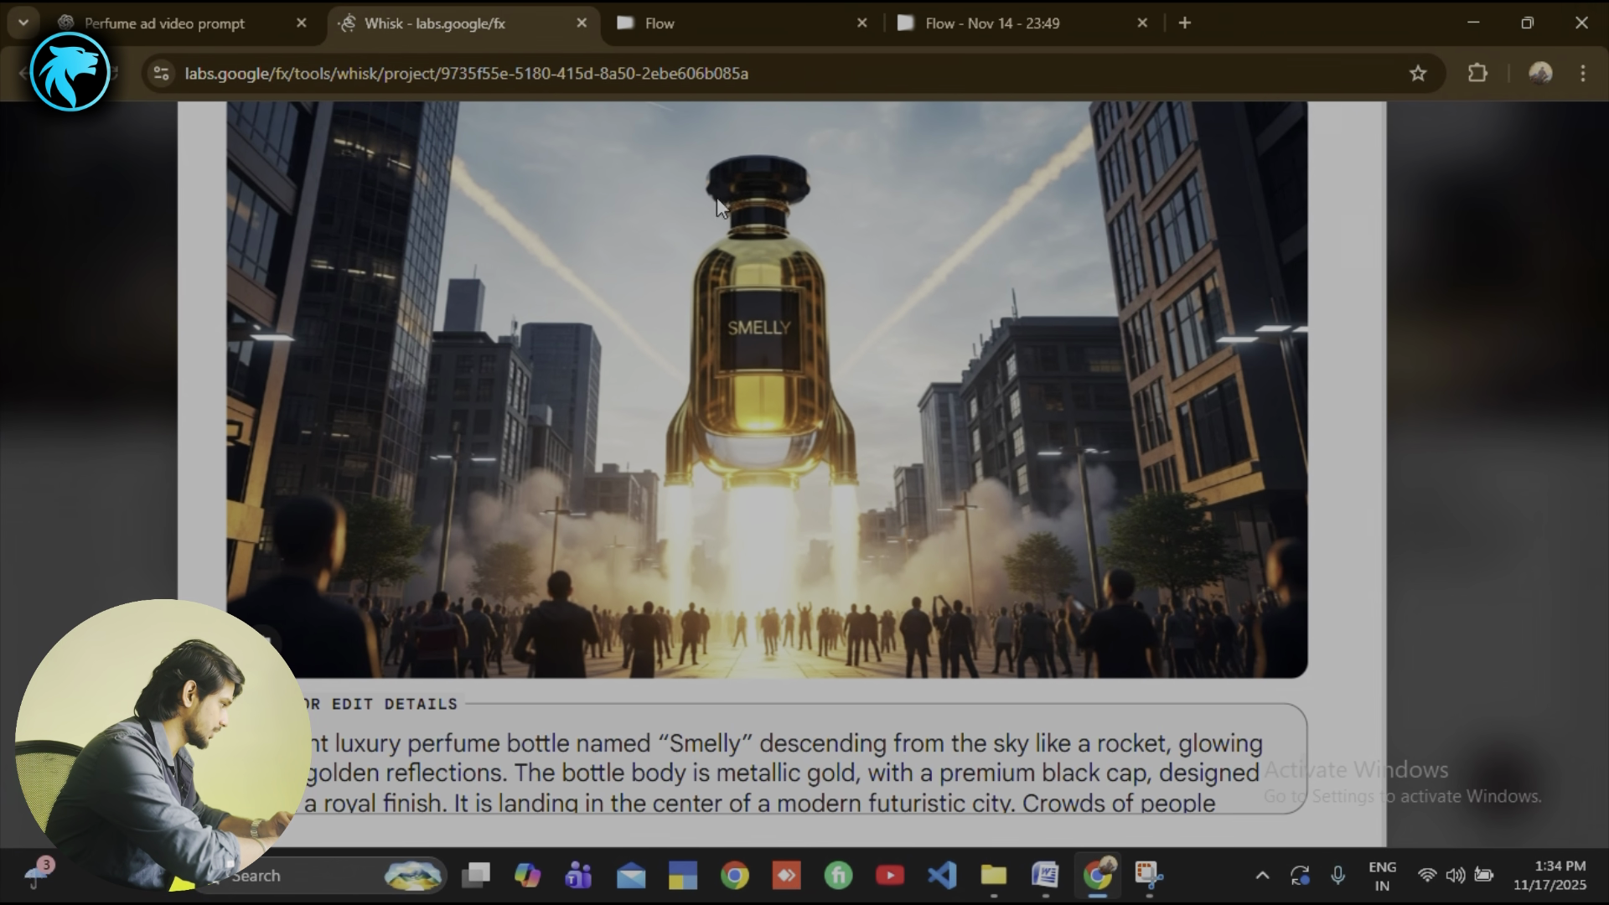
pyautogui.scroll(-3, 862, 421)
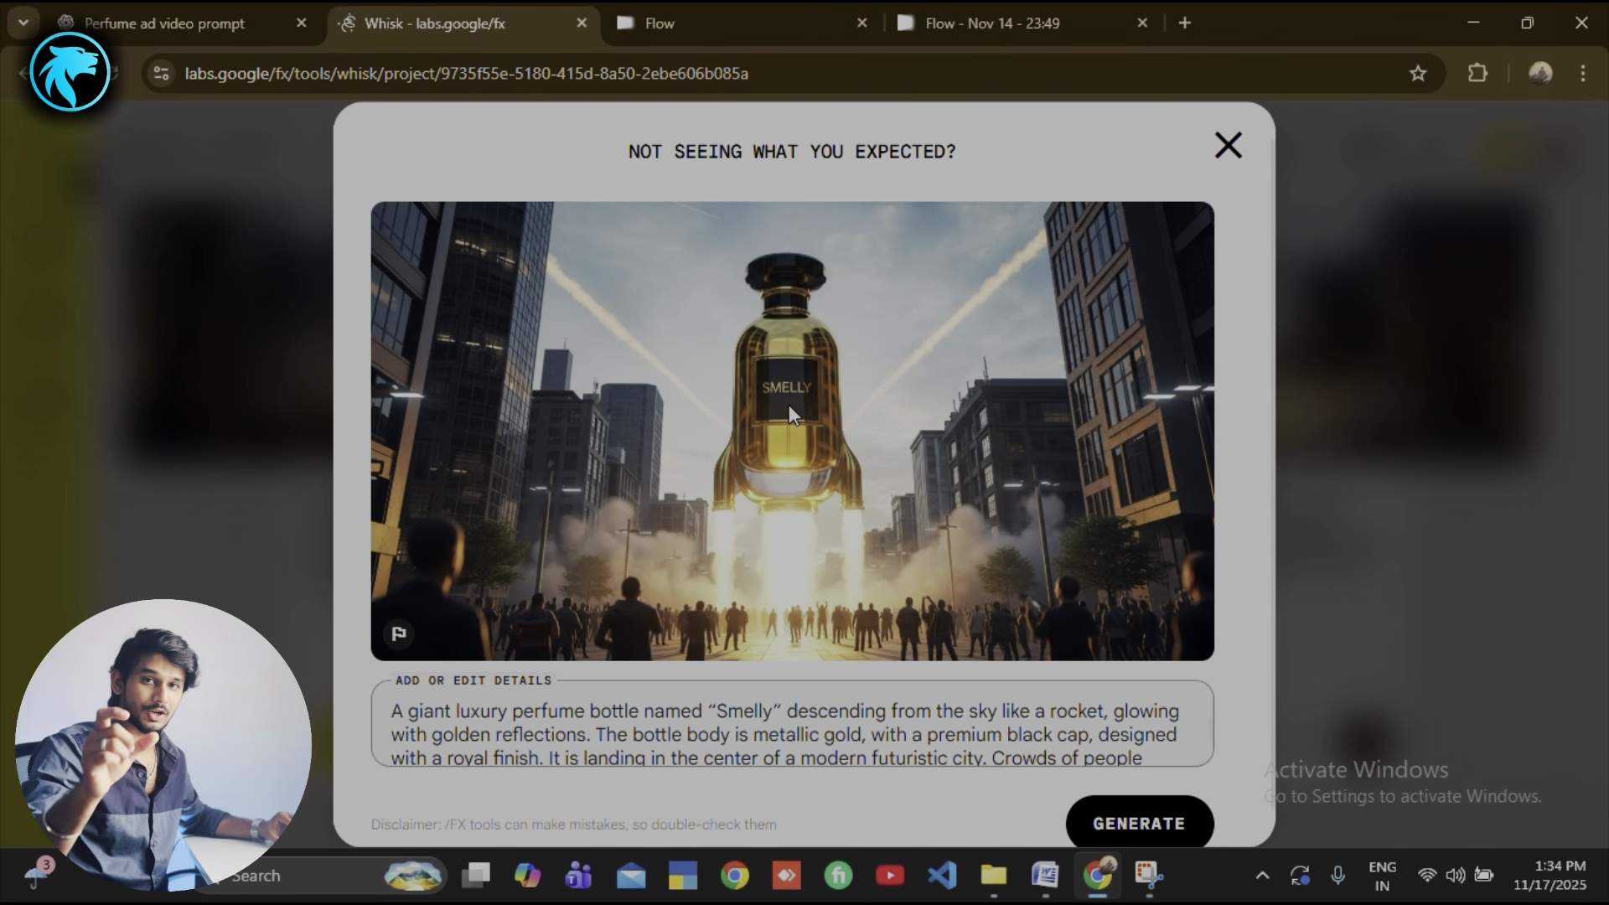
pyautogui.scroll(-1, 1147, 172)
pyautogui.click(1228, 114)
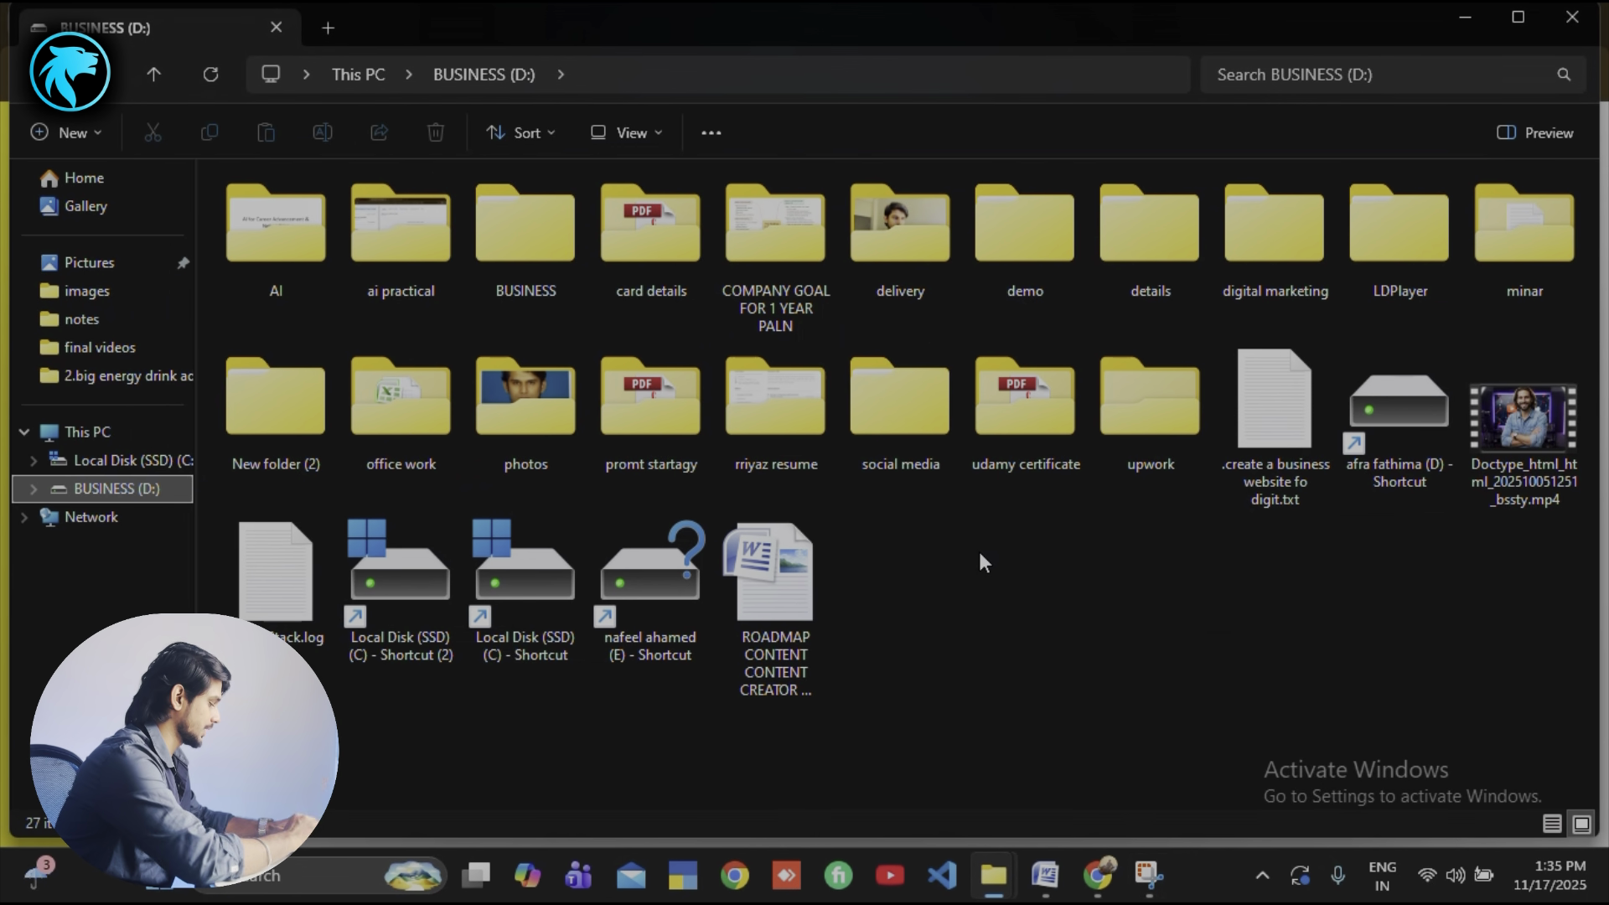
# - Download the first generated Smelly image and paste the file from Downloads into the BUSINESS (D:) drive
pyautogui.hotkey('alt', 'Tab')
pyautogui.hotkey('alt', 'Tab')
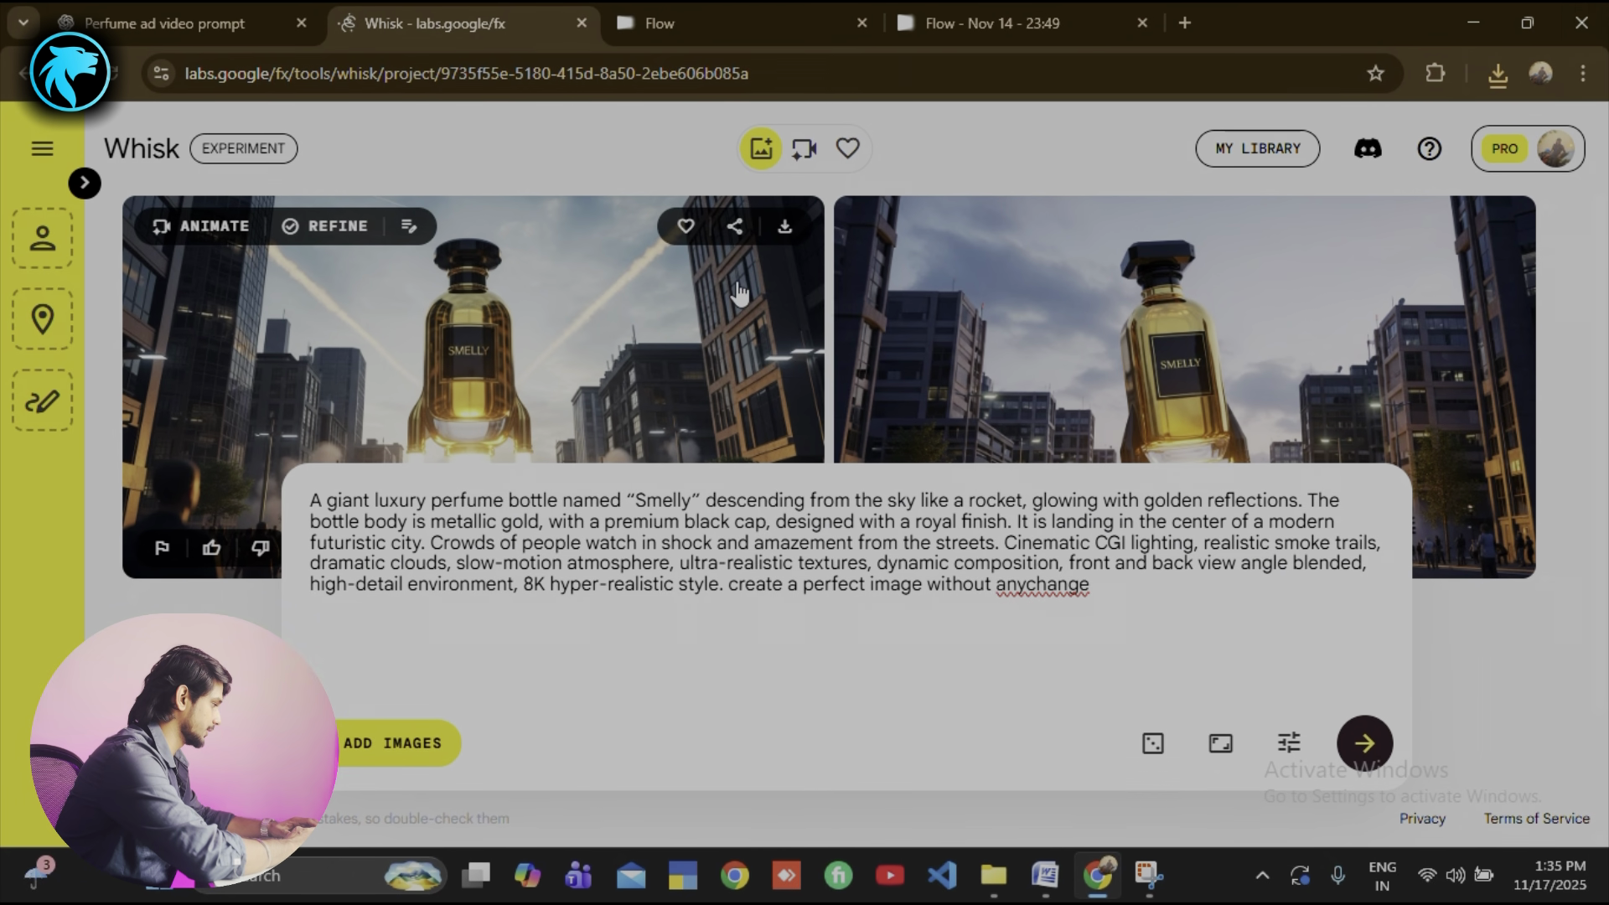
pyautogui.click(785, 225)
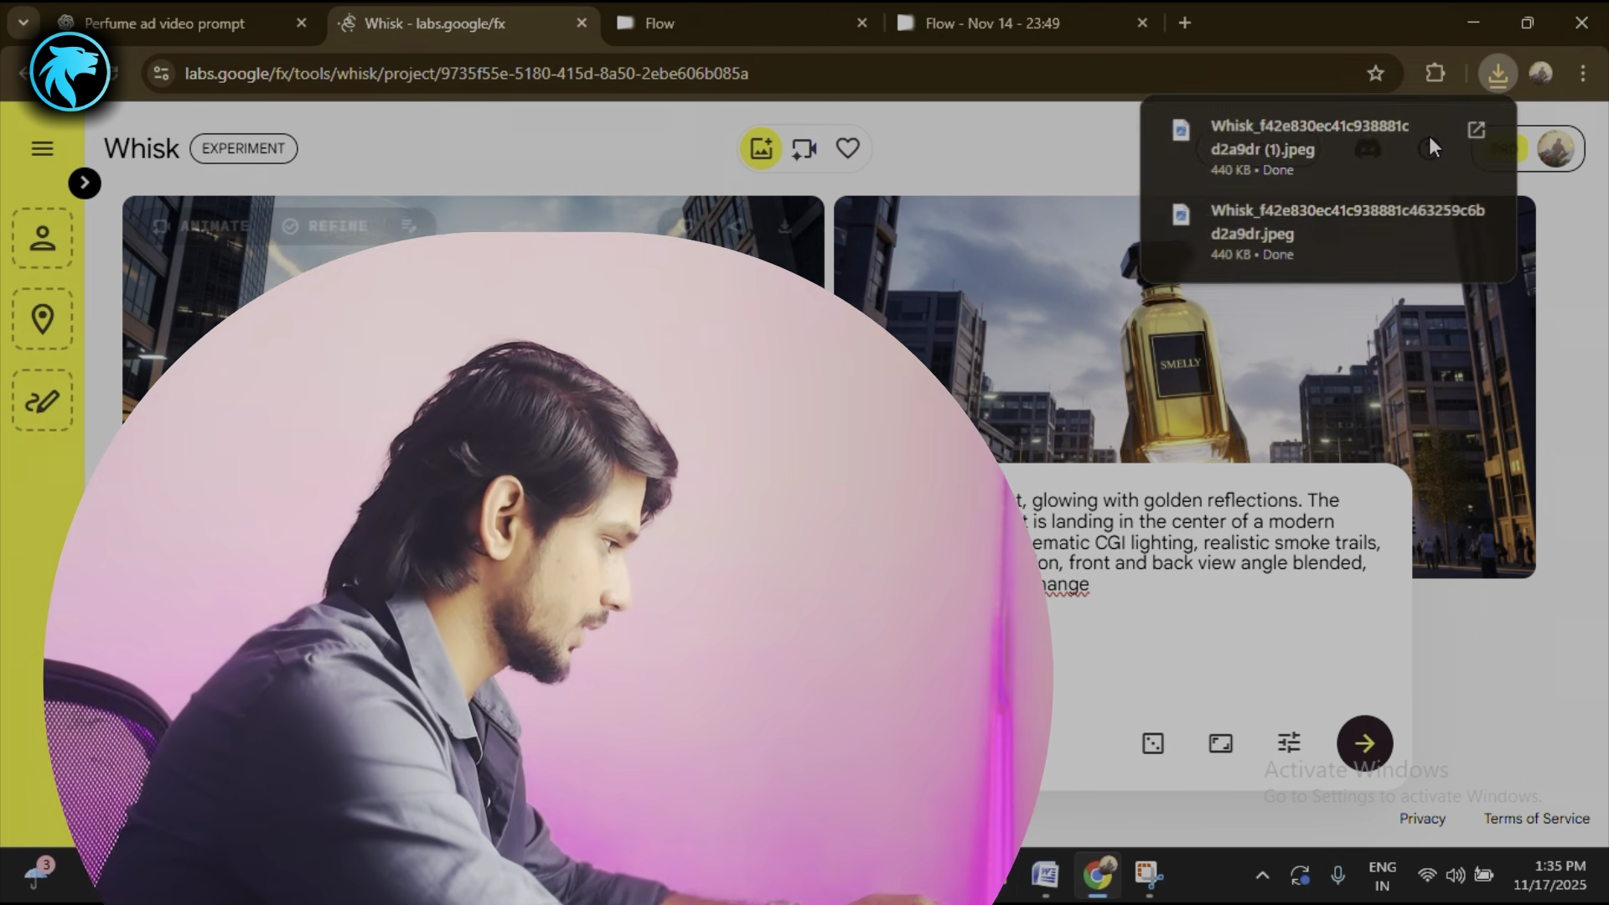
pyautogui.click(1431, 133)
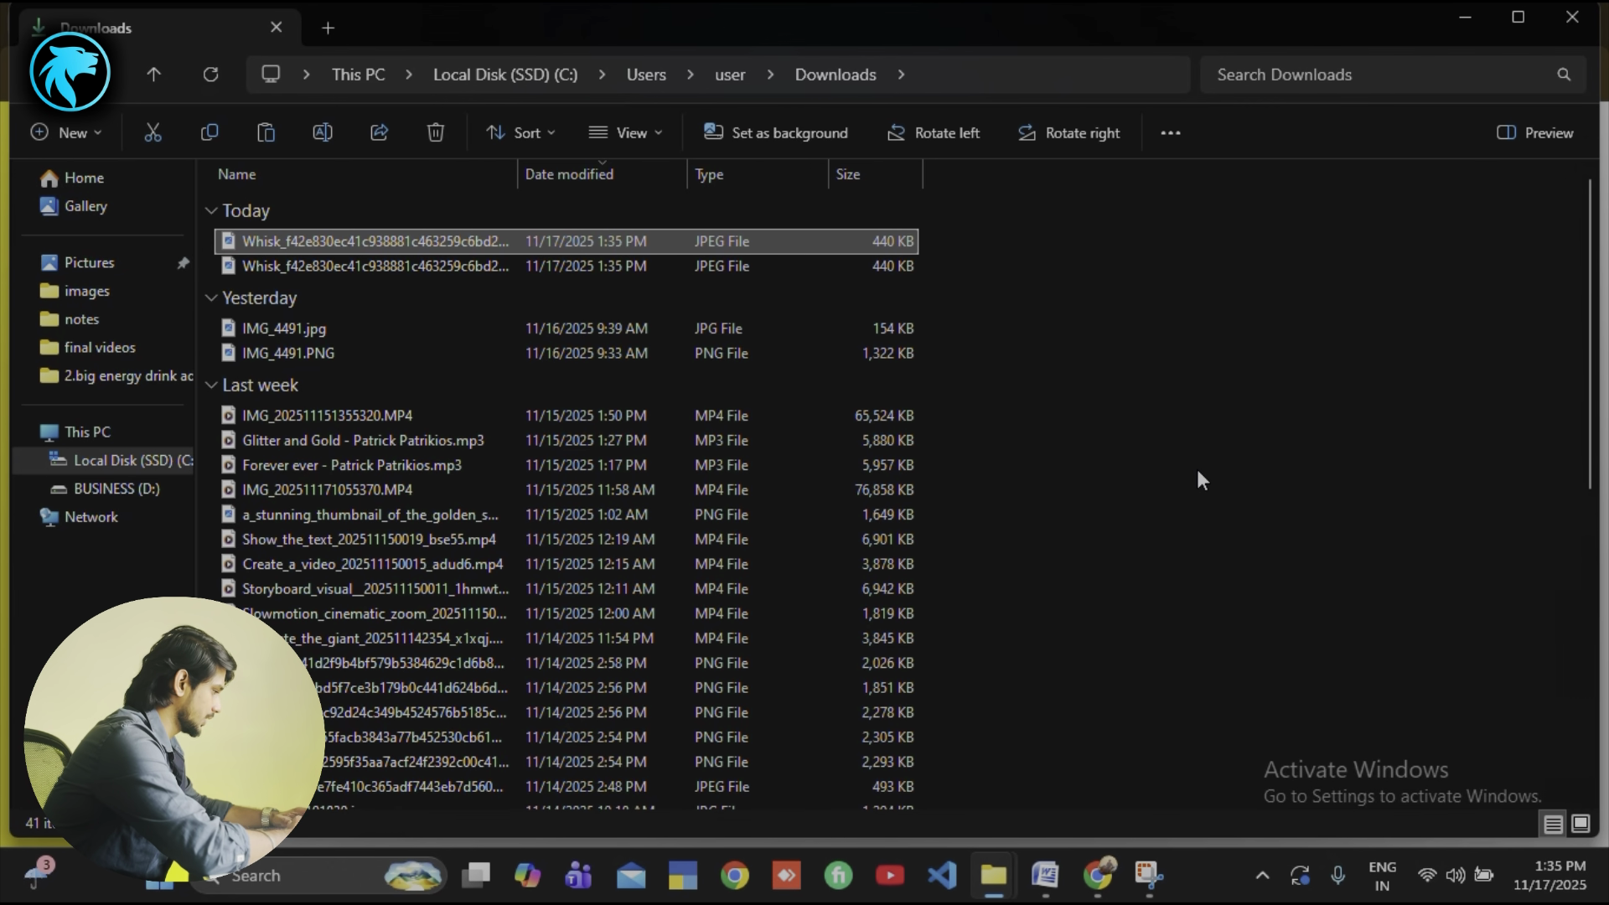
pyautogui.click(138, 488)
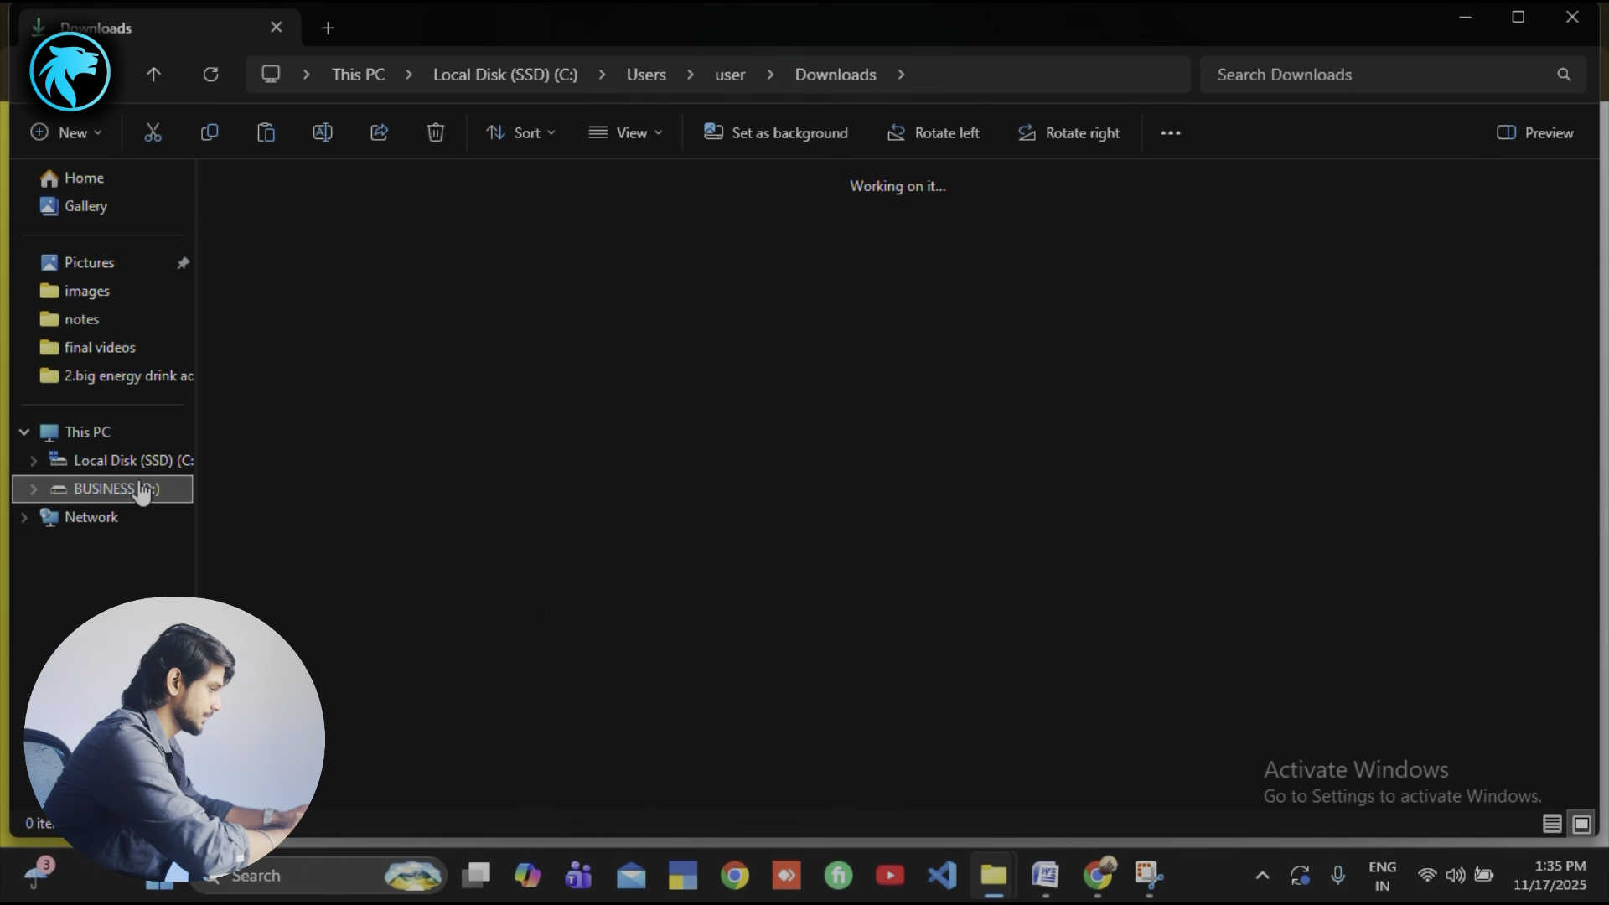
pyautogui.hotkey('ctrl', 'v')
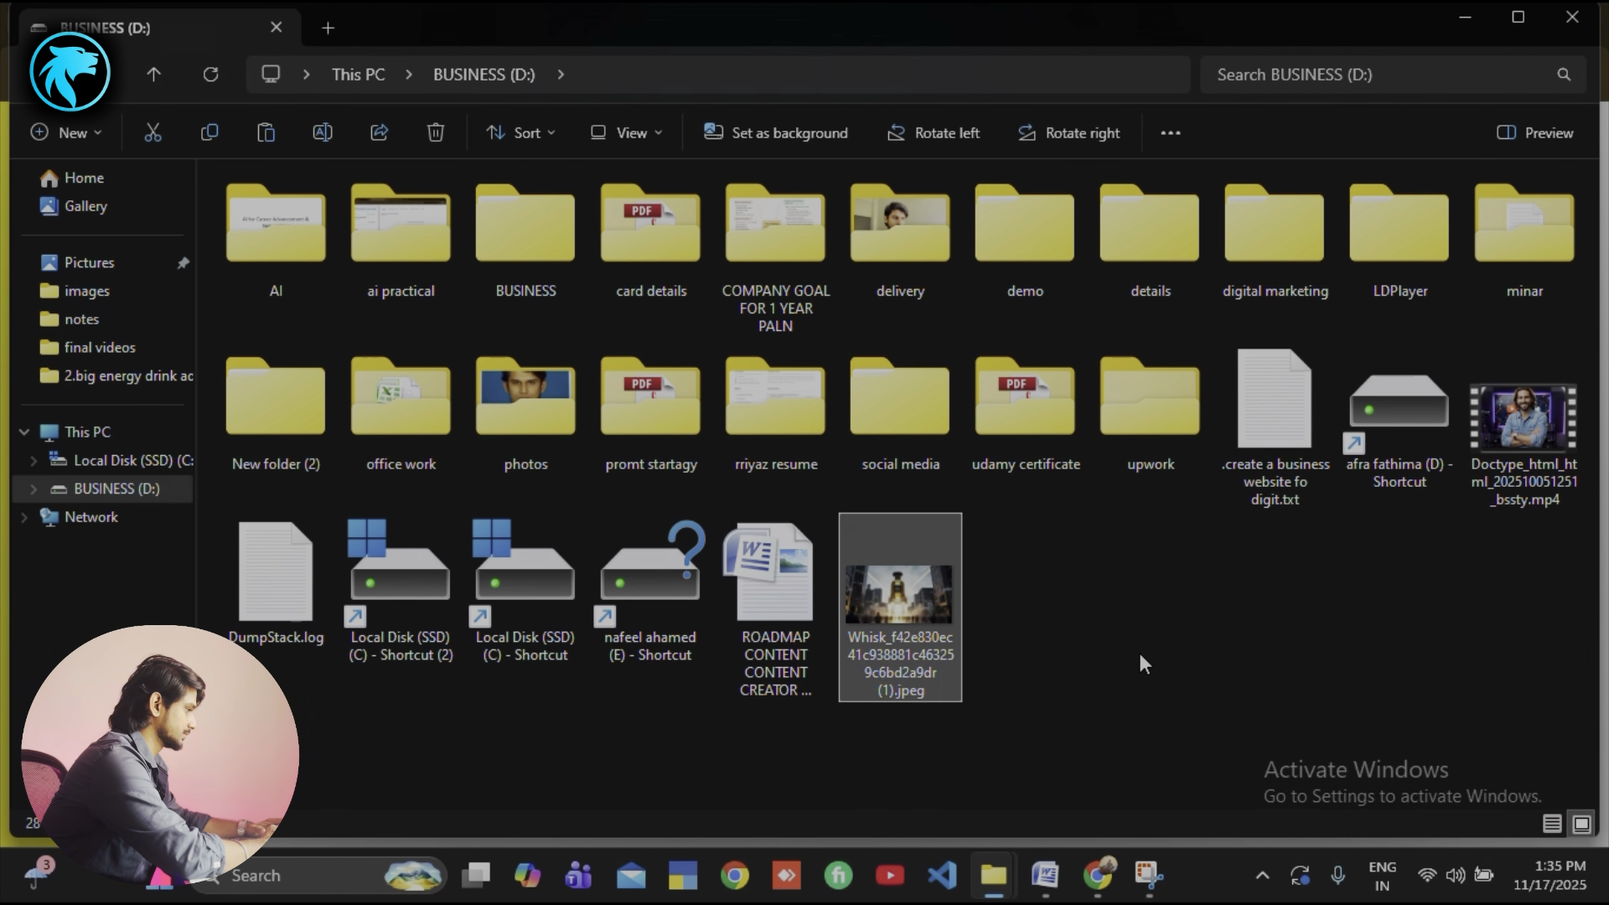
# - Switch to the Flow project "Nov 14 - 23:49" and review its existing Smelly perfume clips, including the rocket landing animation
pyautogui.hotkey('alt', 'Tab')
pyautogui.click(1031, 20)
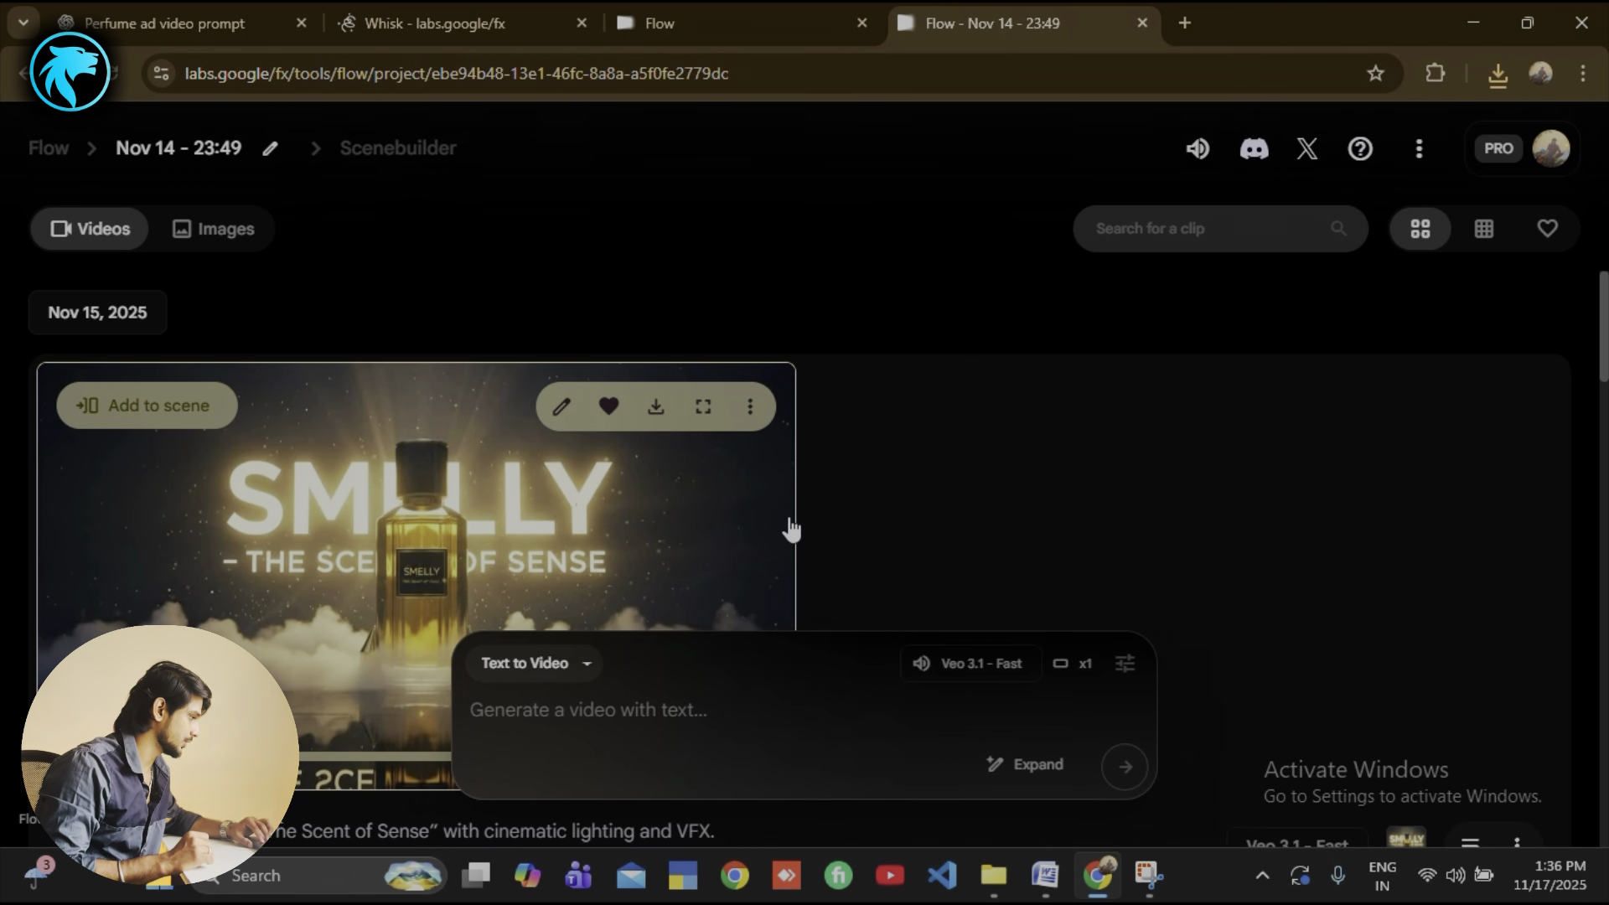
pyautogui.scroll(-12, 791, 529)
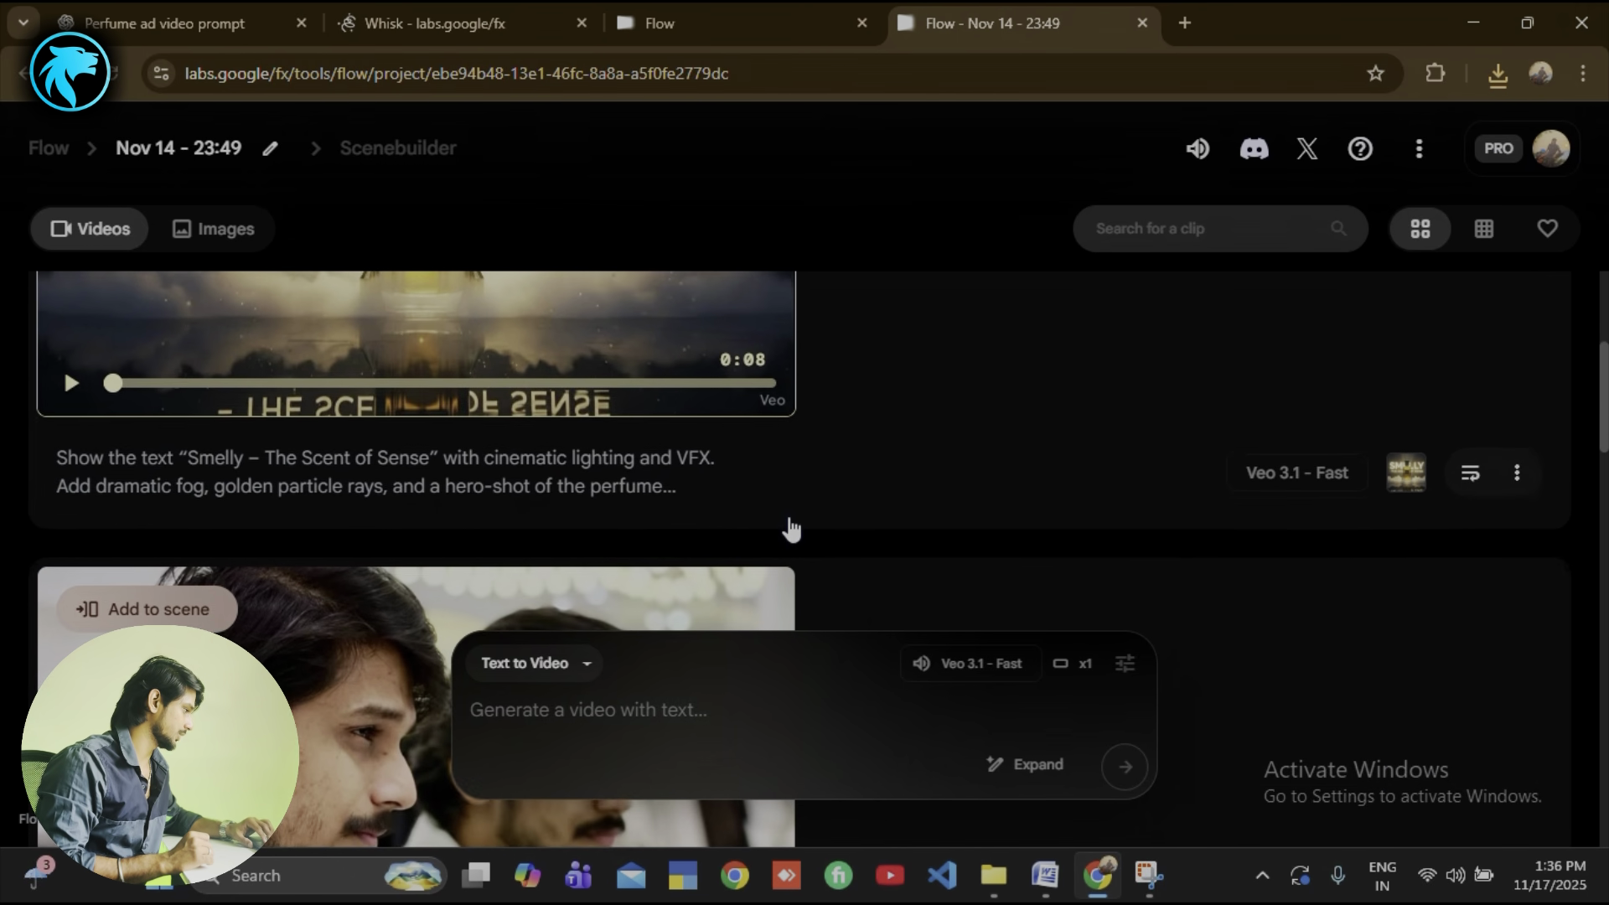
pyautogui.scroll(-10, 790, 529)
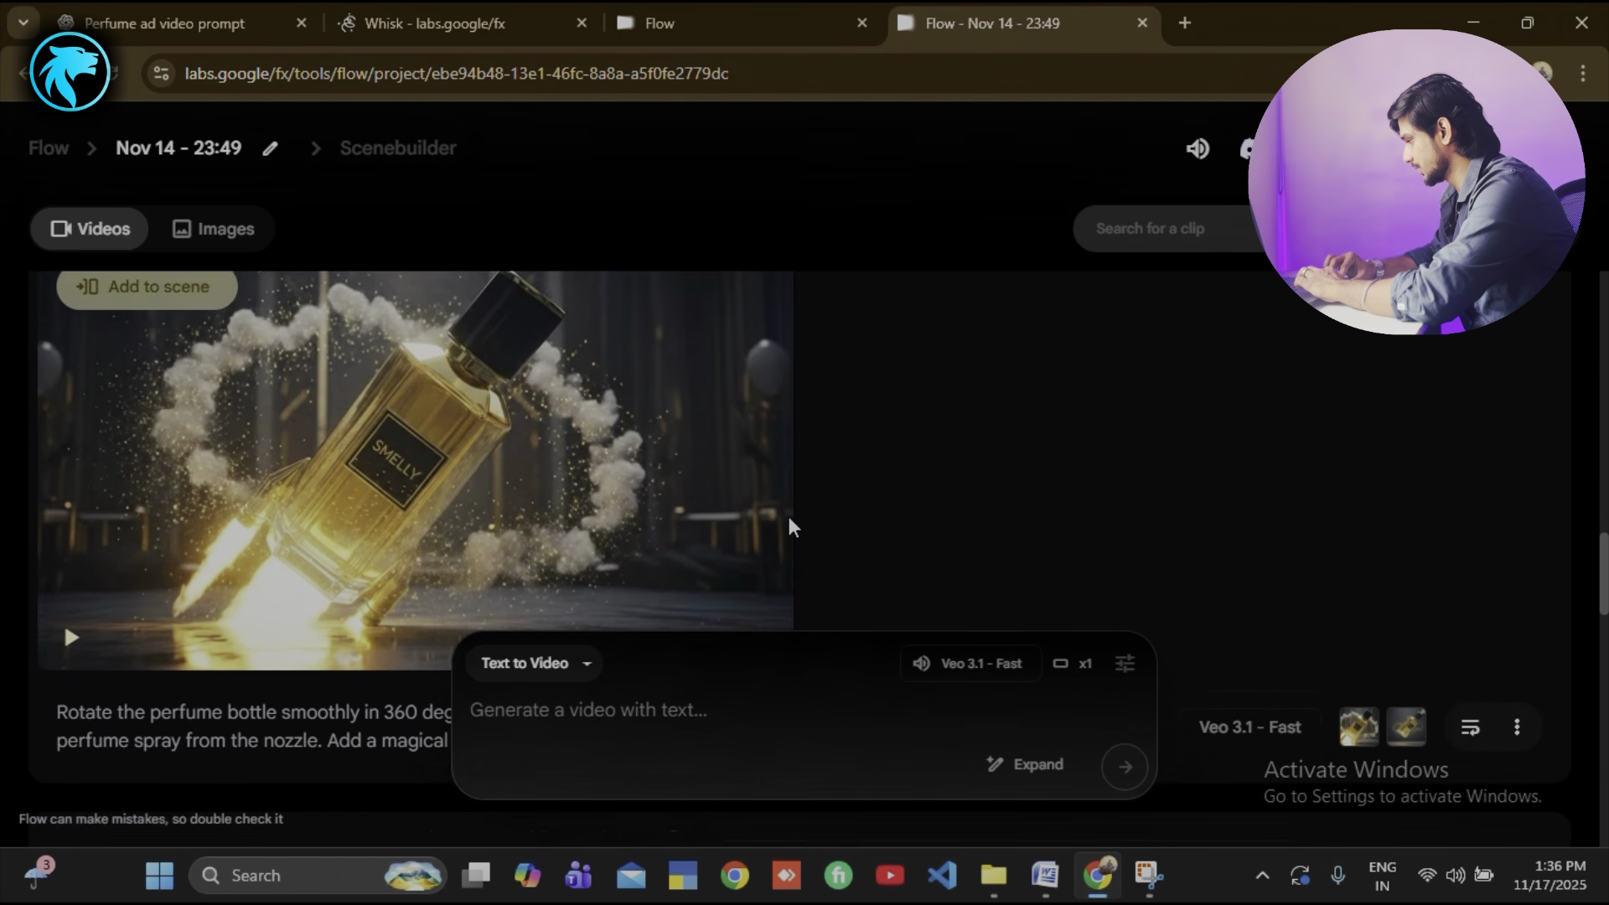
pyautogui.scroll(3, 790, 528)
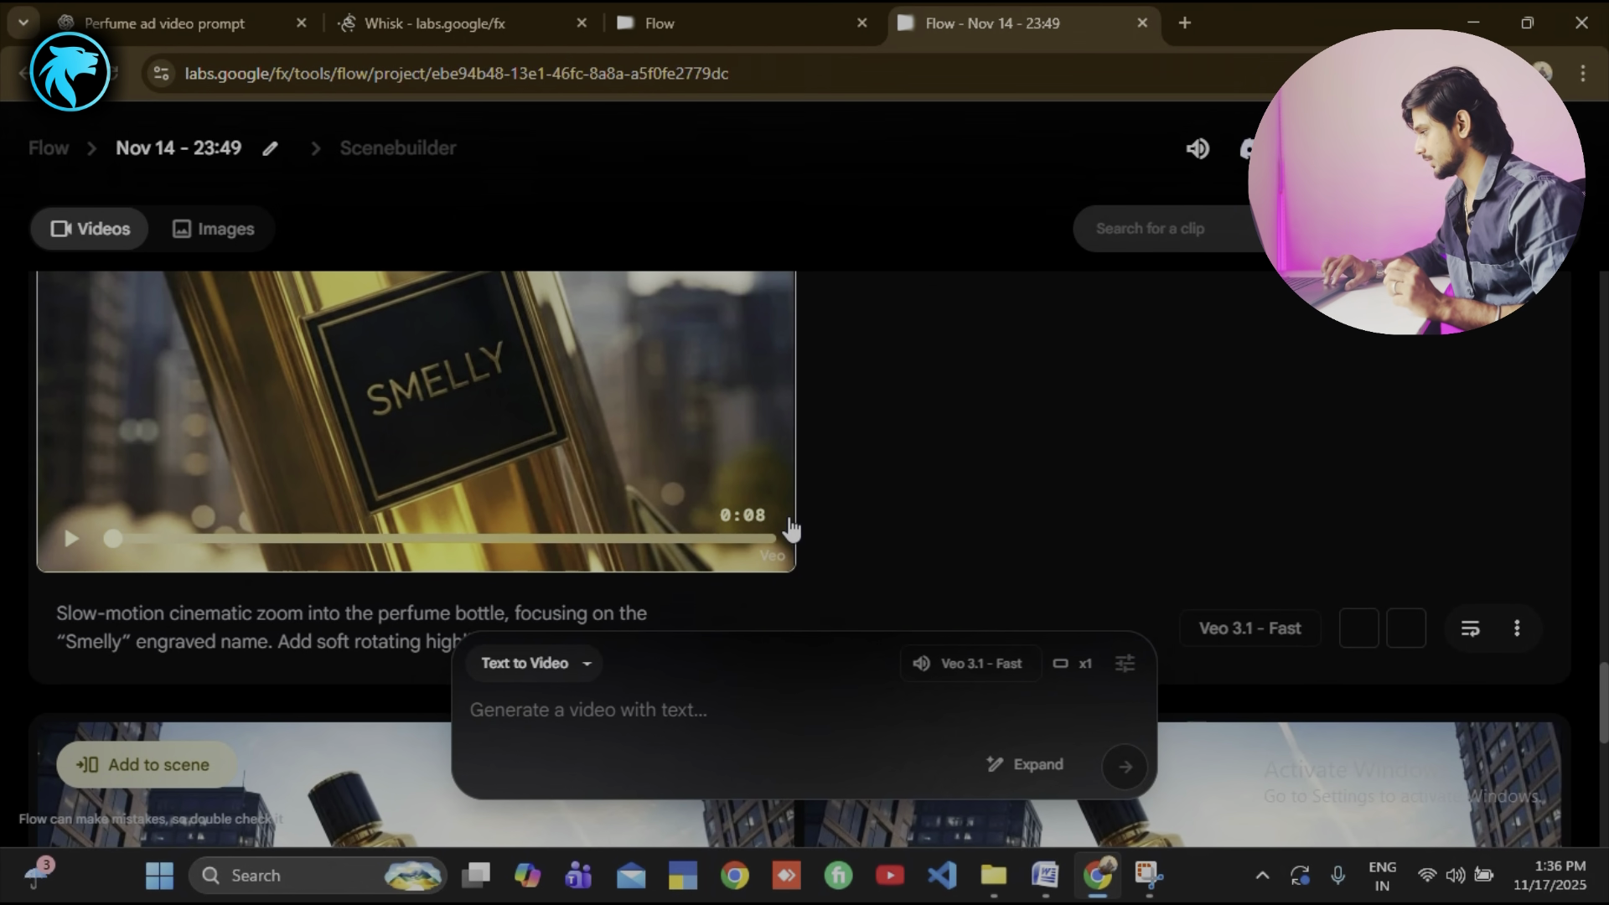
pyautogui.scroll(-5, 791, 529)
pyautogui.moveTo(406, 541)
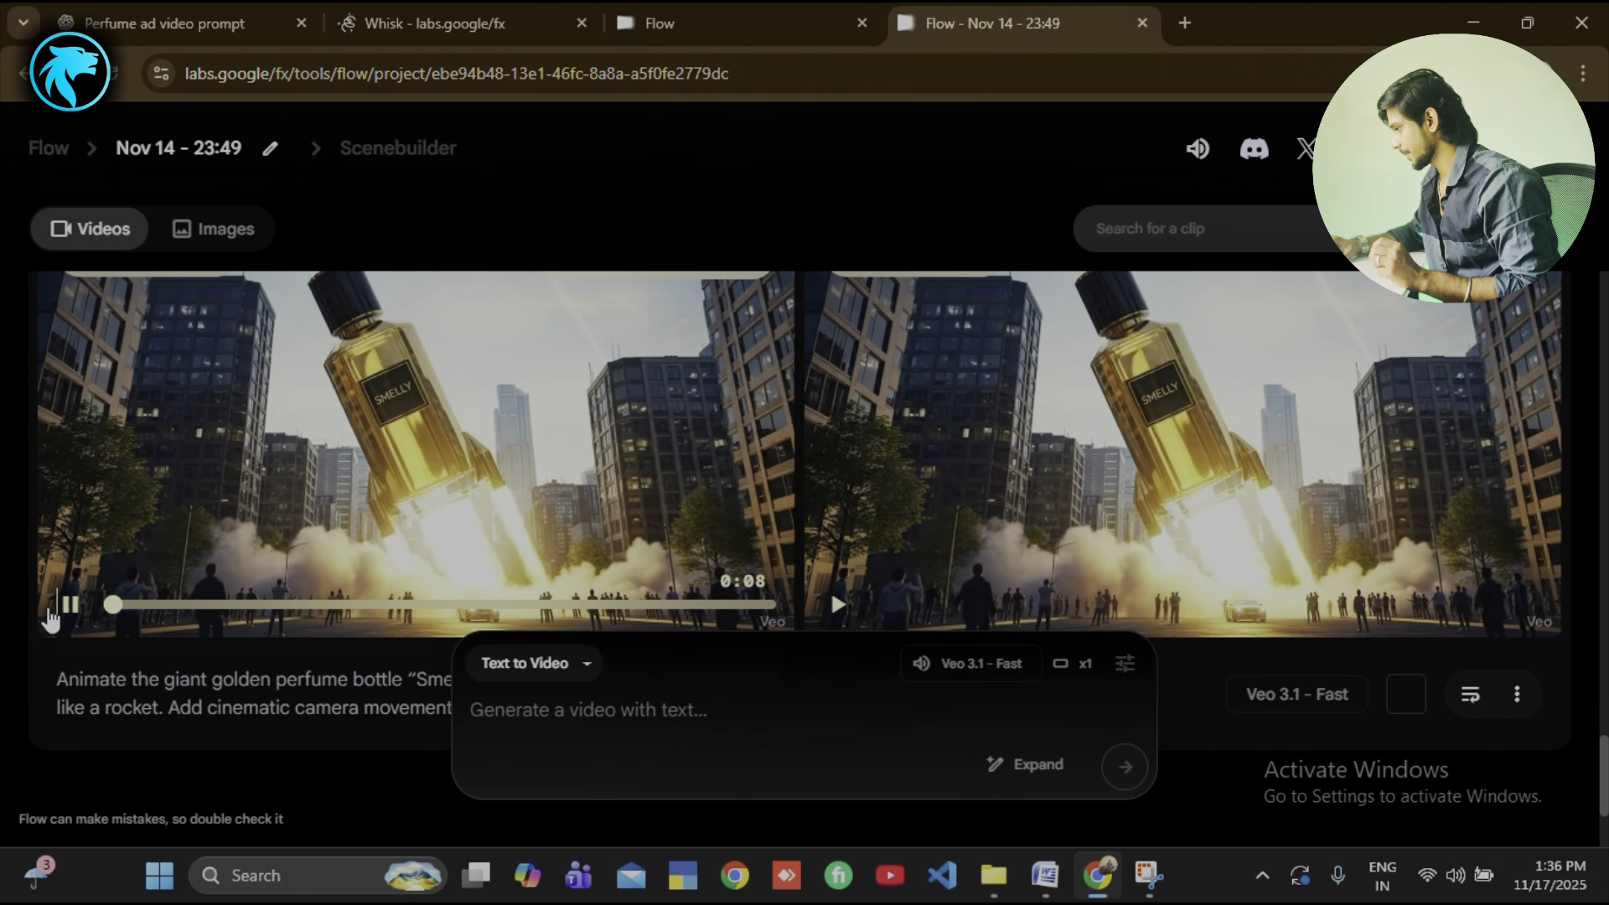
pyautogui.scroll(1, 436, 533)
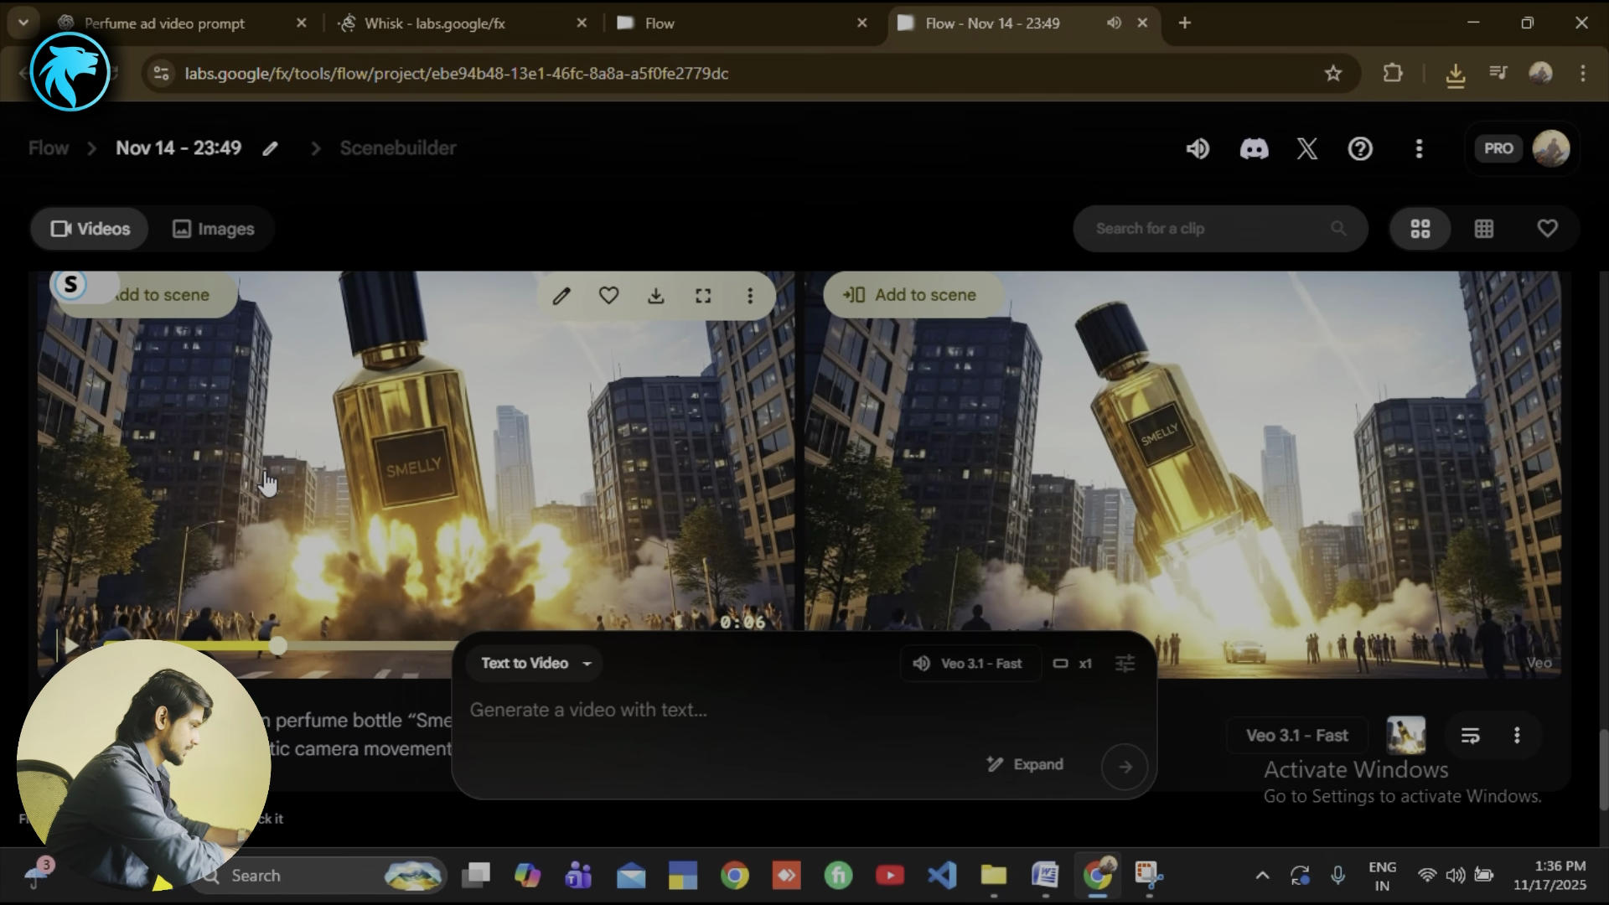
pyautogui.scroll(15, 266, 484)
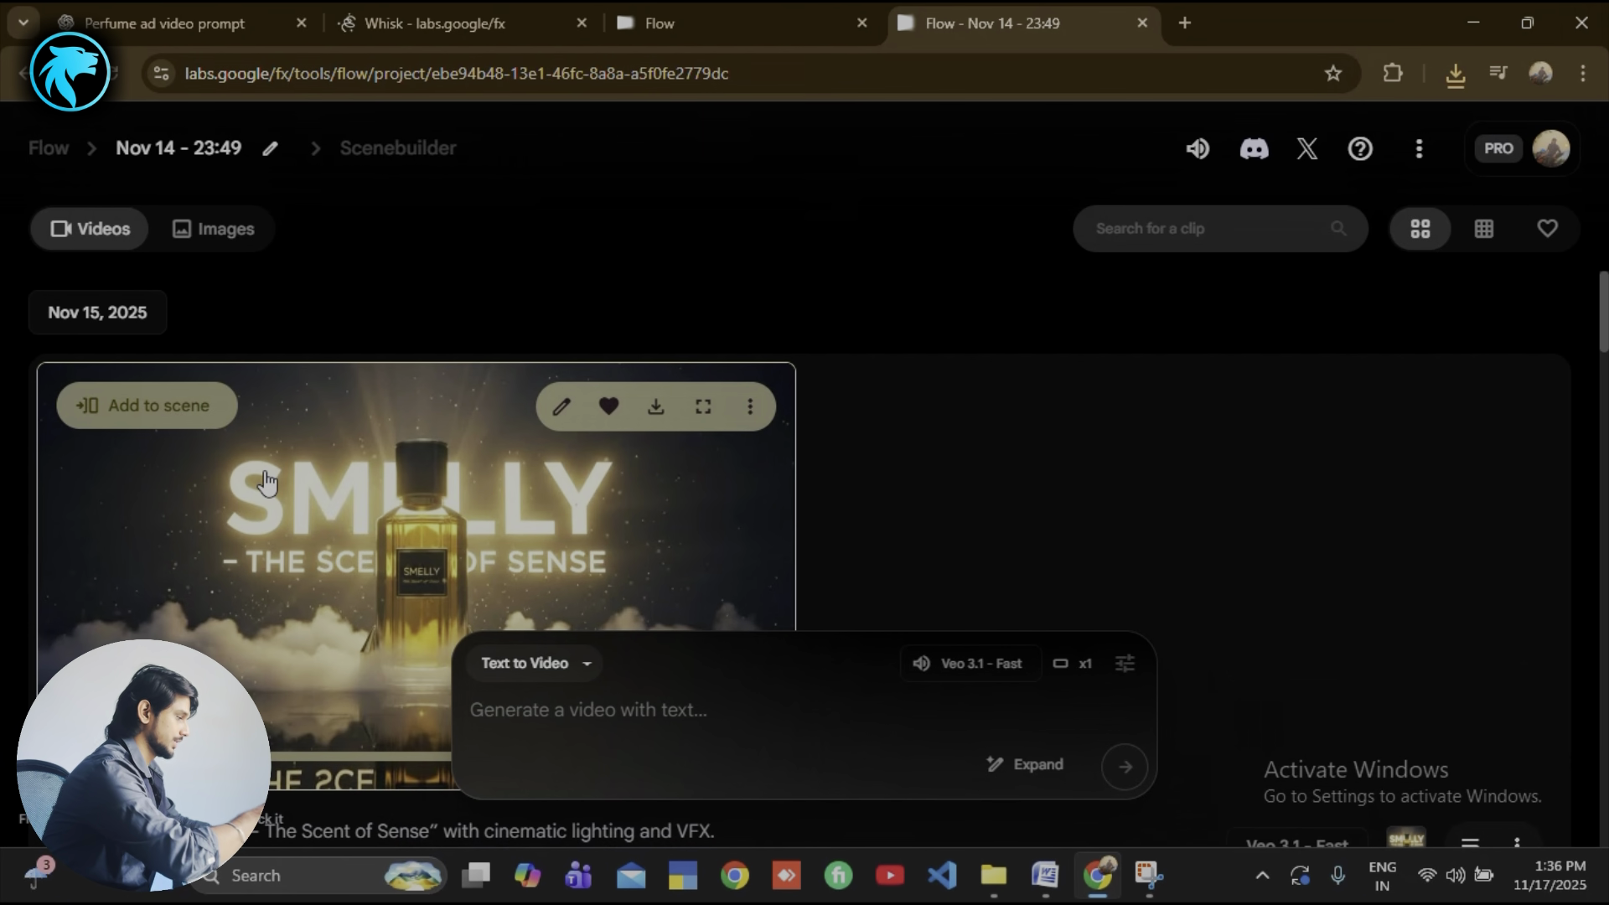
# - Switch to the Smelly perfume script in Word and read the Scene 1 perfume landing prompt
pyautogui.hotkey('alt', 'Tab')
pyautogui.click(277, 478)
pyautogui.scroll(-1, 749, 615)
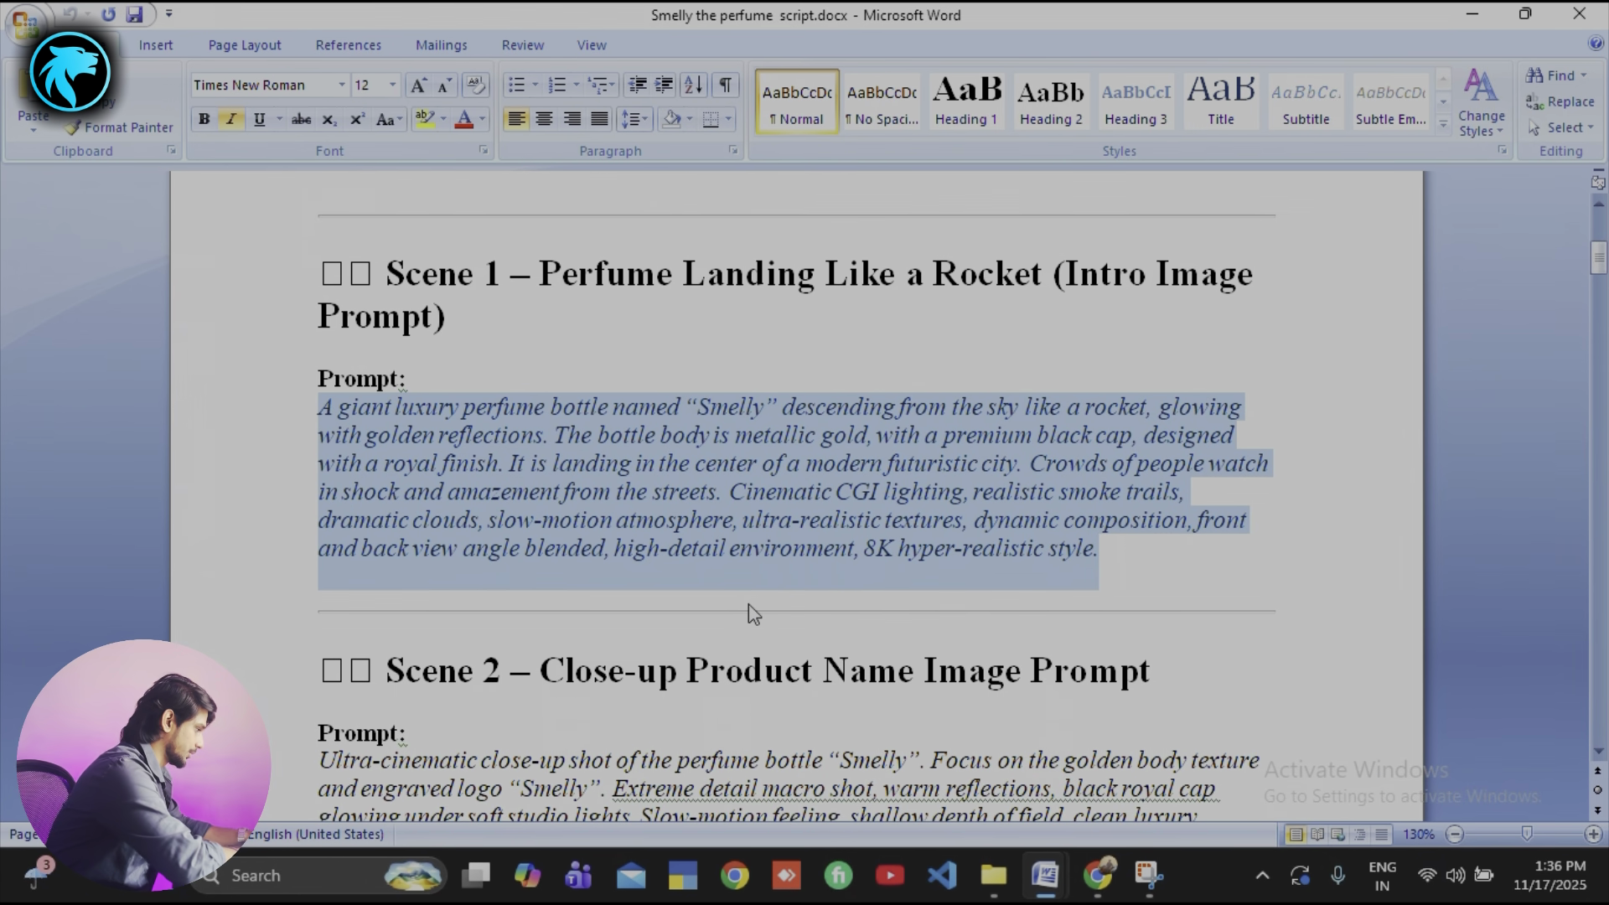
pyautogui.scroll(-1, 751, 592)
pyautogui.scroll(2, 726, 610)
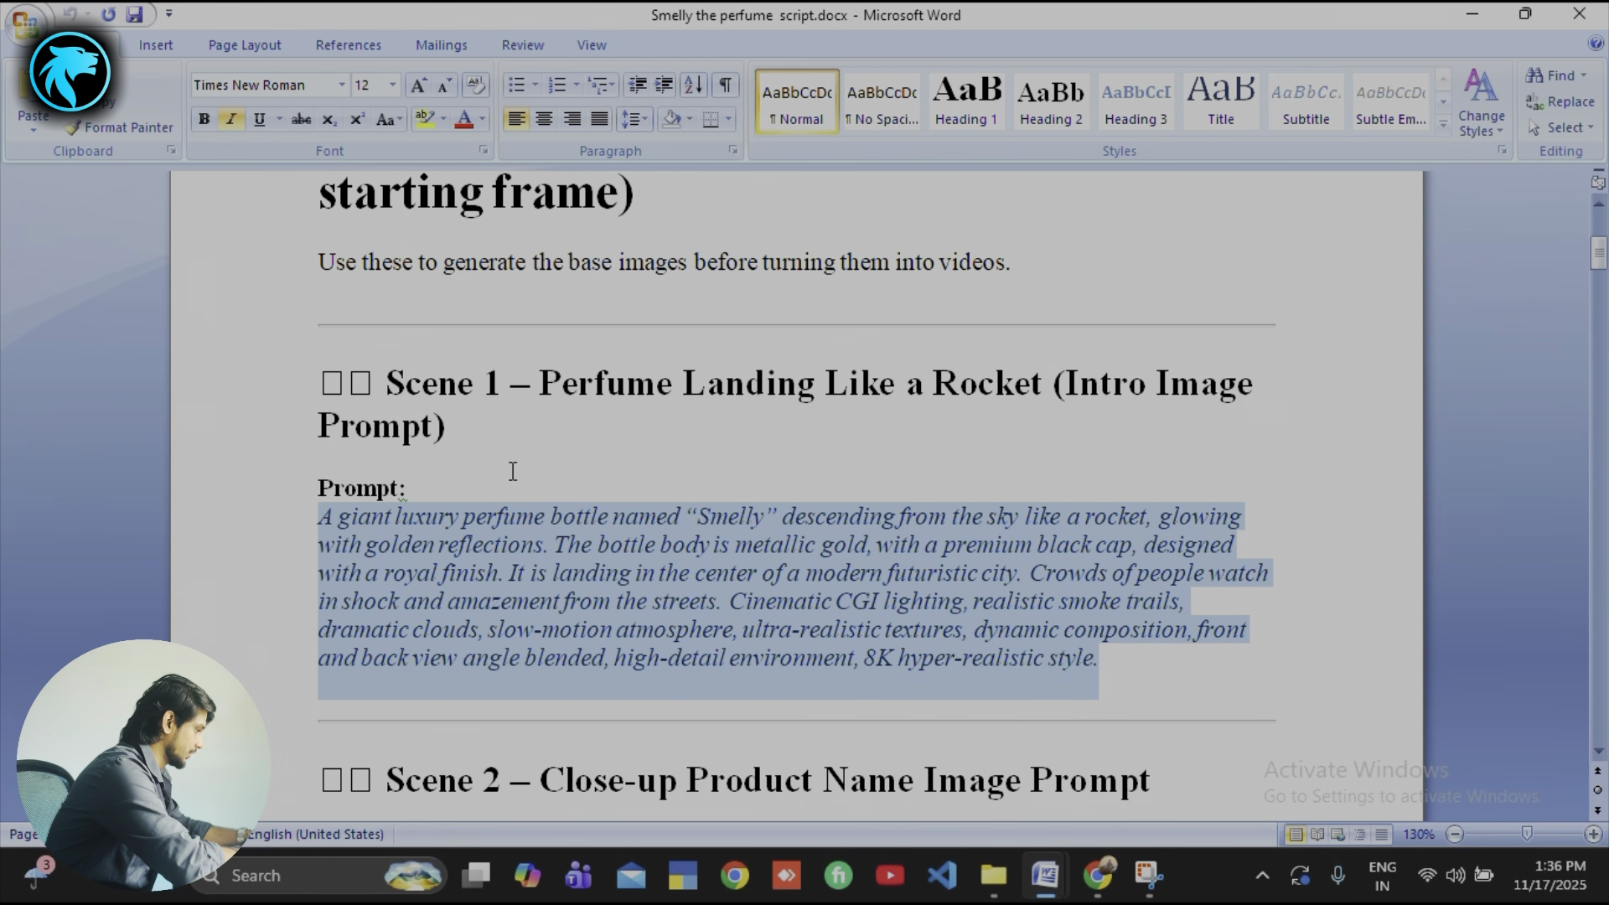
# - Switch to the Flow project "Nov 14 - 23:49" and set the generation mode to Frames to Video
pyautogui.hotkey('alt', 'Tab')
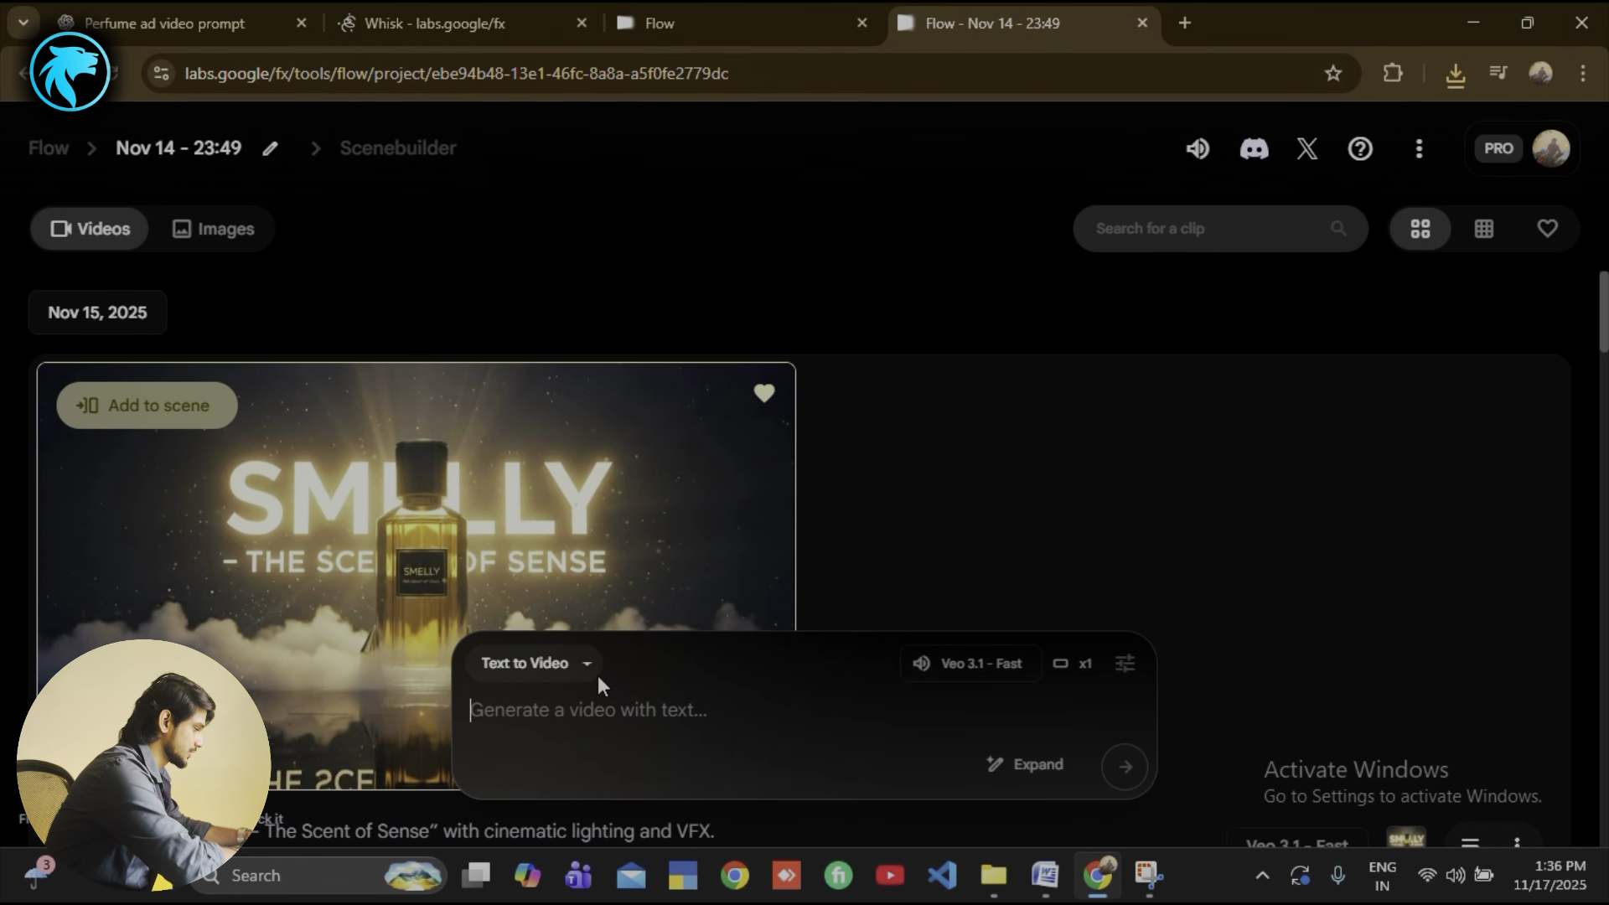
pyautogui.click(596, 674)
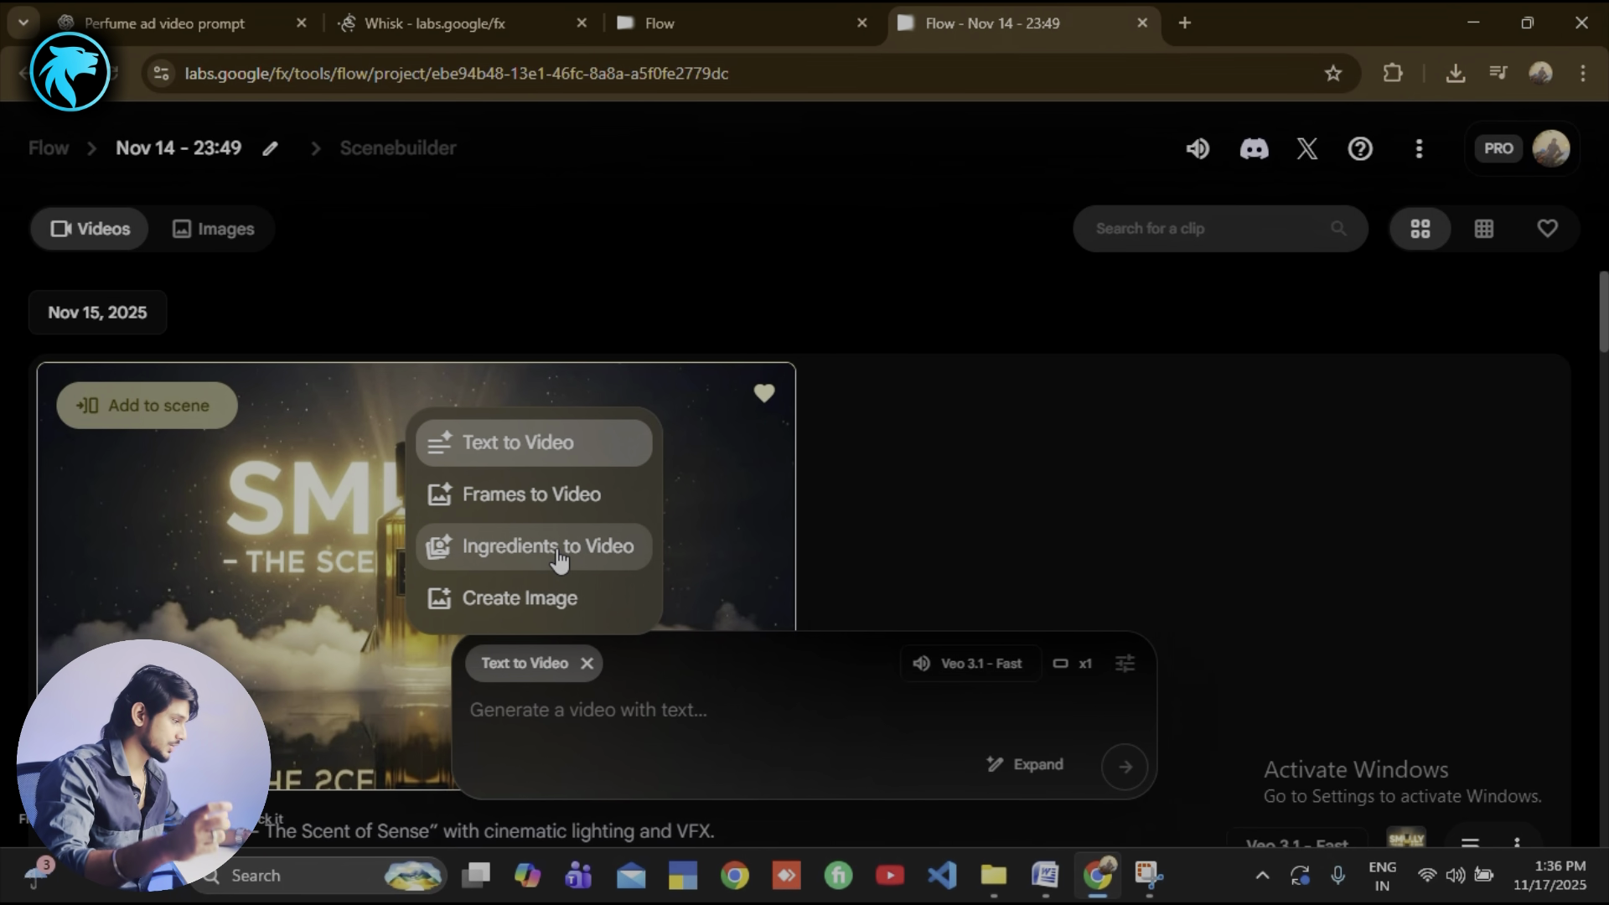
pyautogui.click(545, 512)
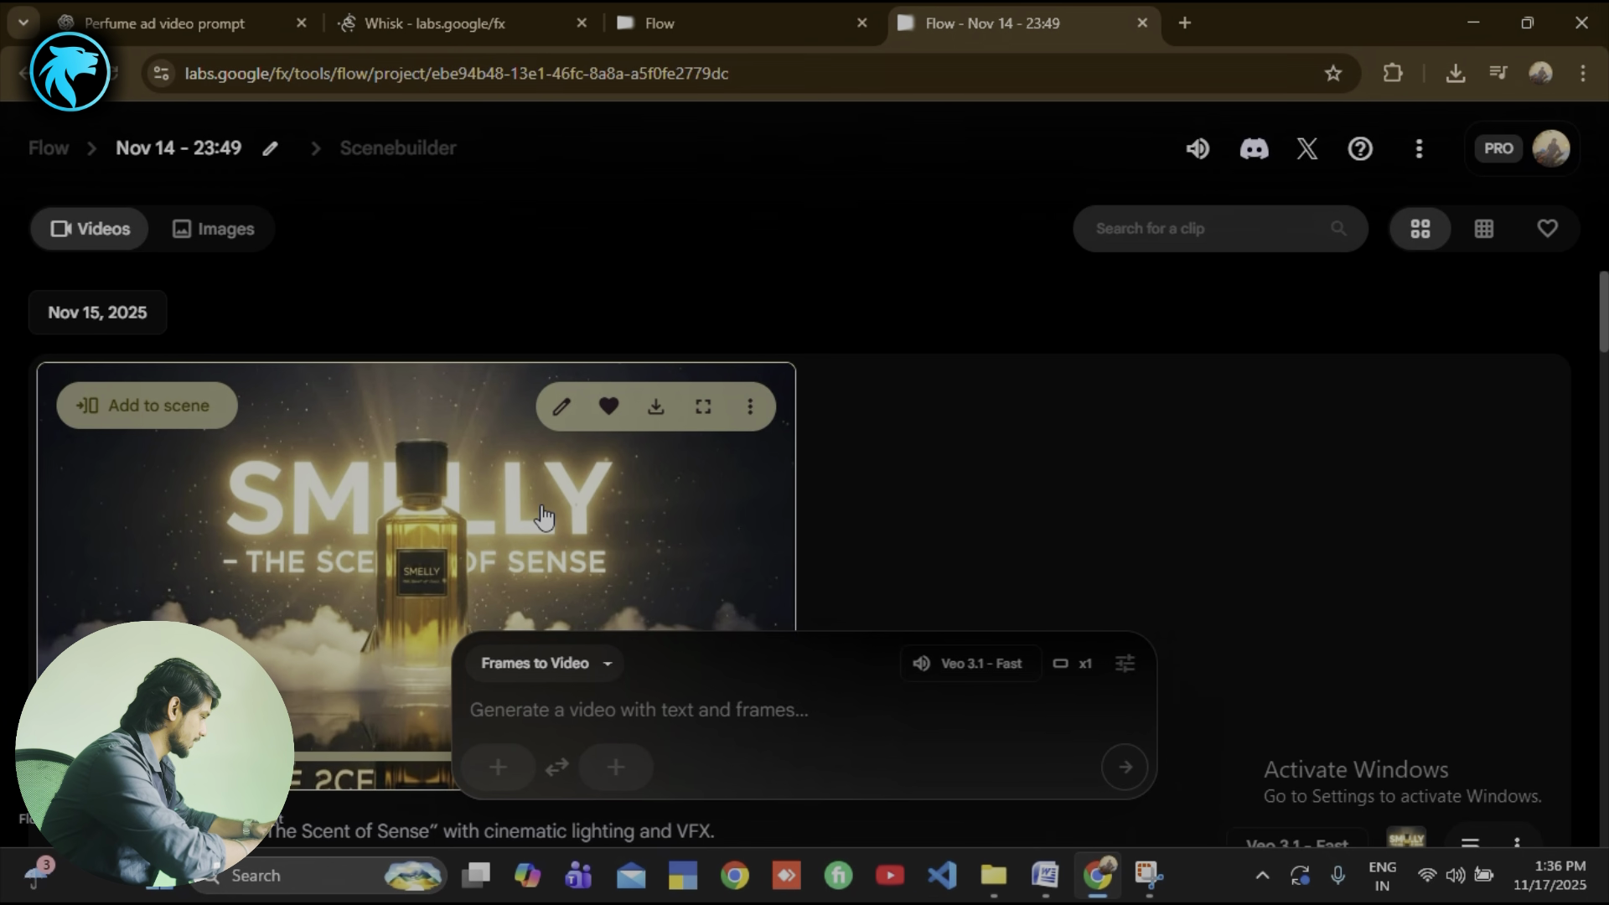
# - Upload the rocket landing image "Whisk_f42e830ec41c938881c463259c6bd2a9dr (1).jpeg" from BUSINESS (D:) as the video's landscape start frame
pyautogui.click(508, 770)
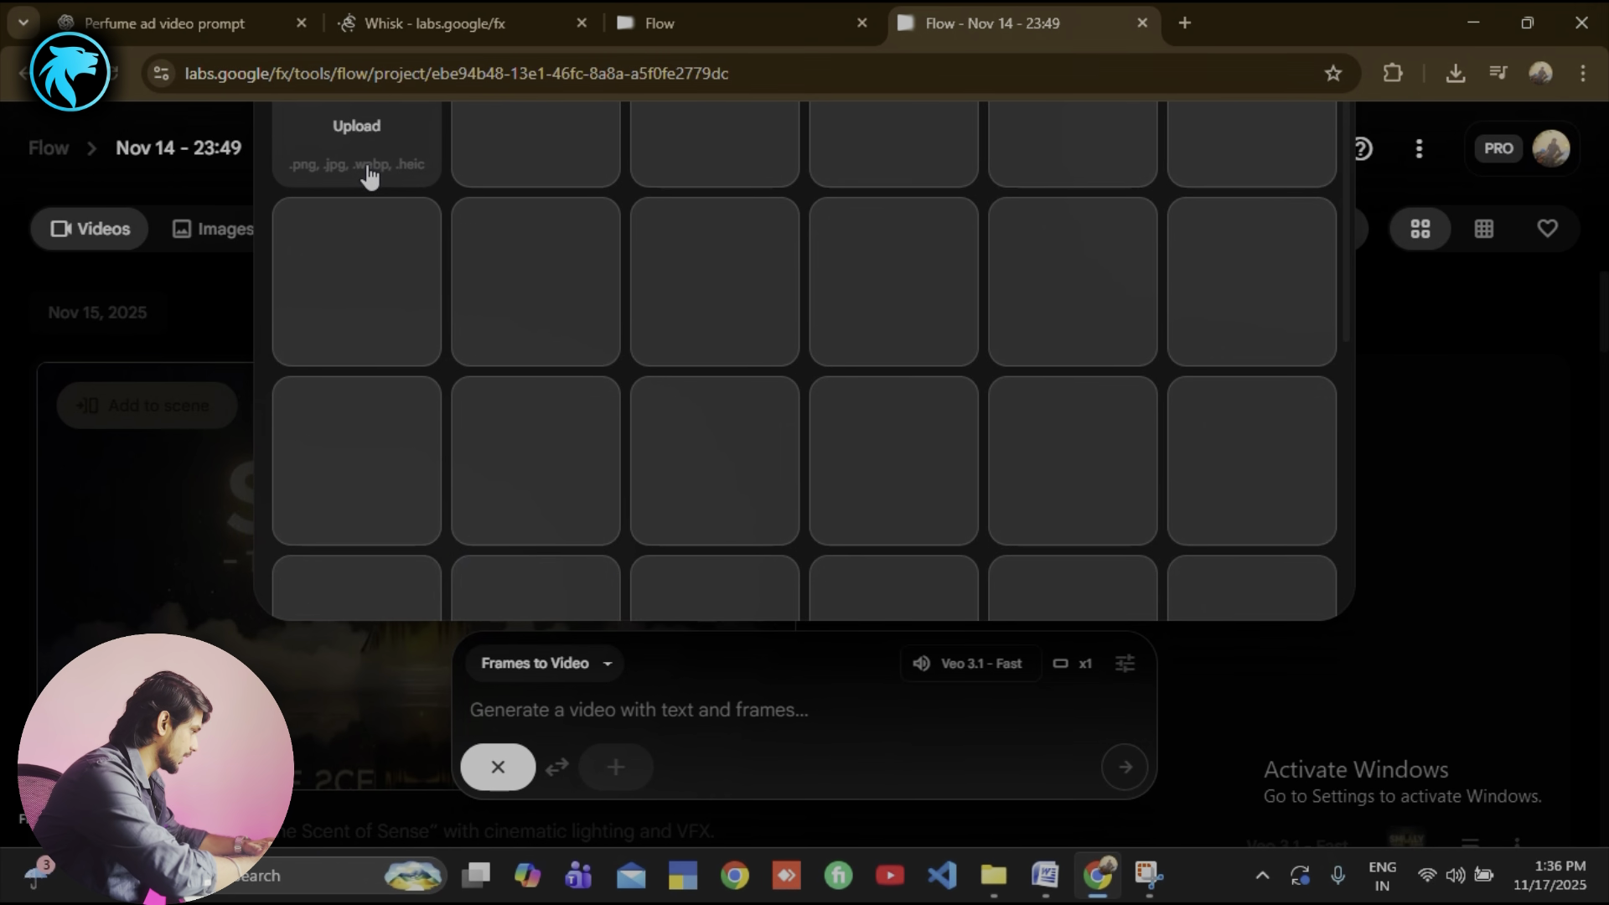
pyautogui.click(367, 166)
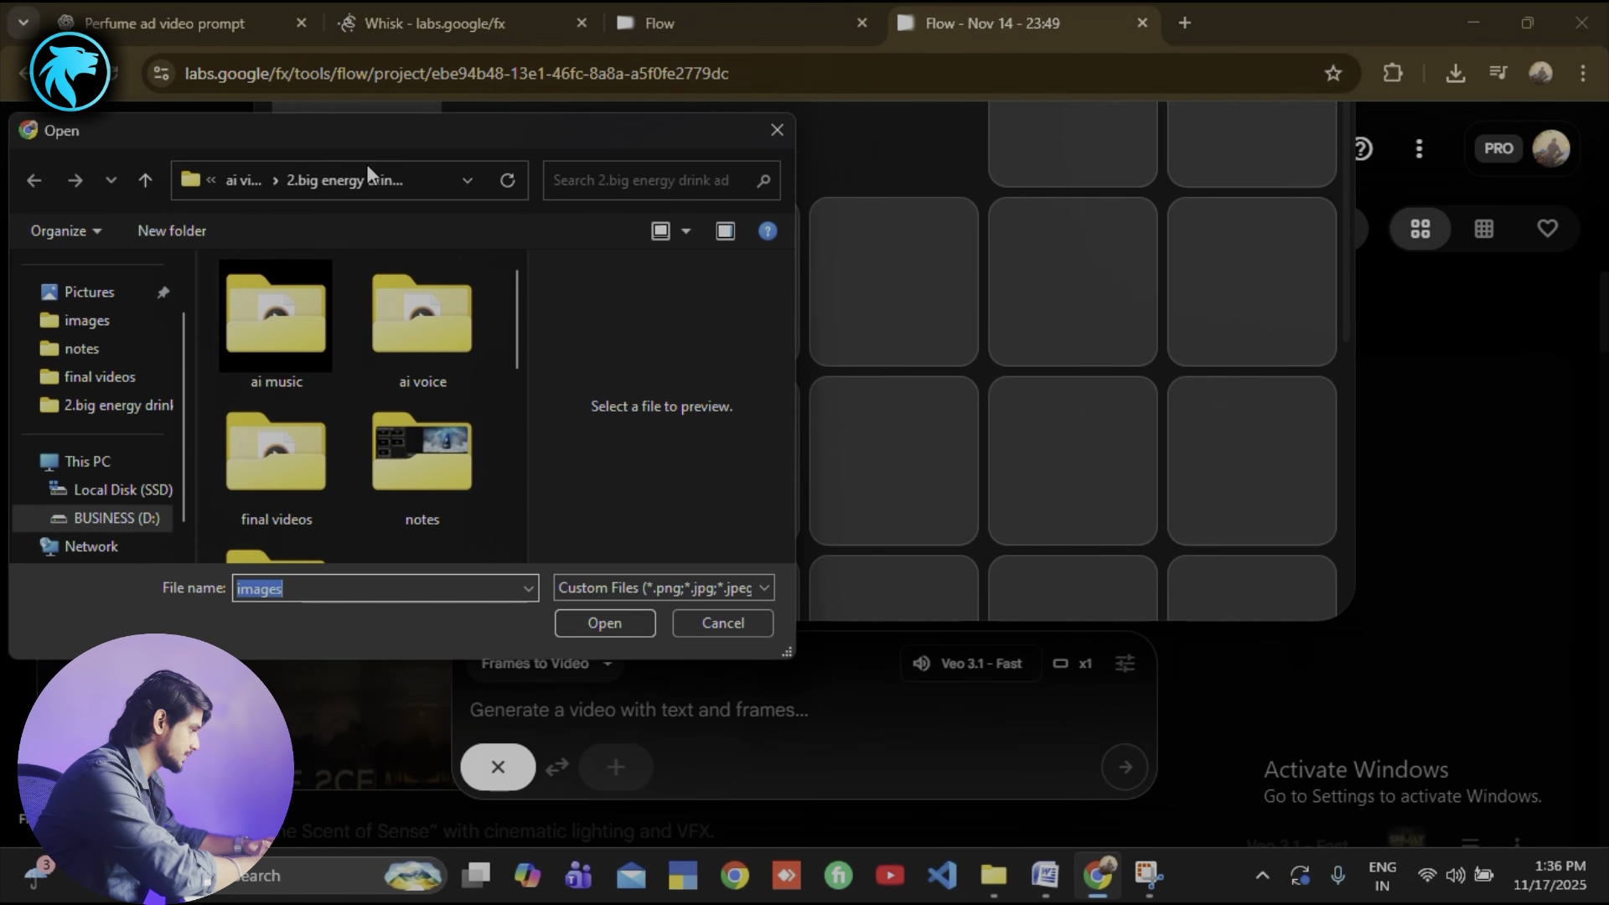
pyautogui.click(159, 499)
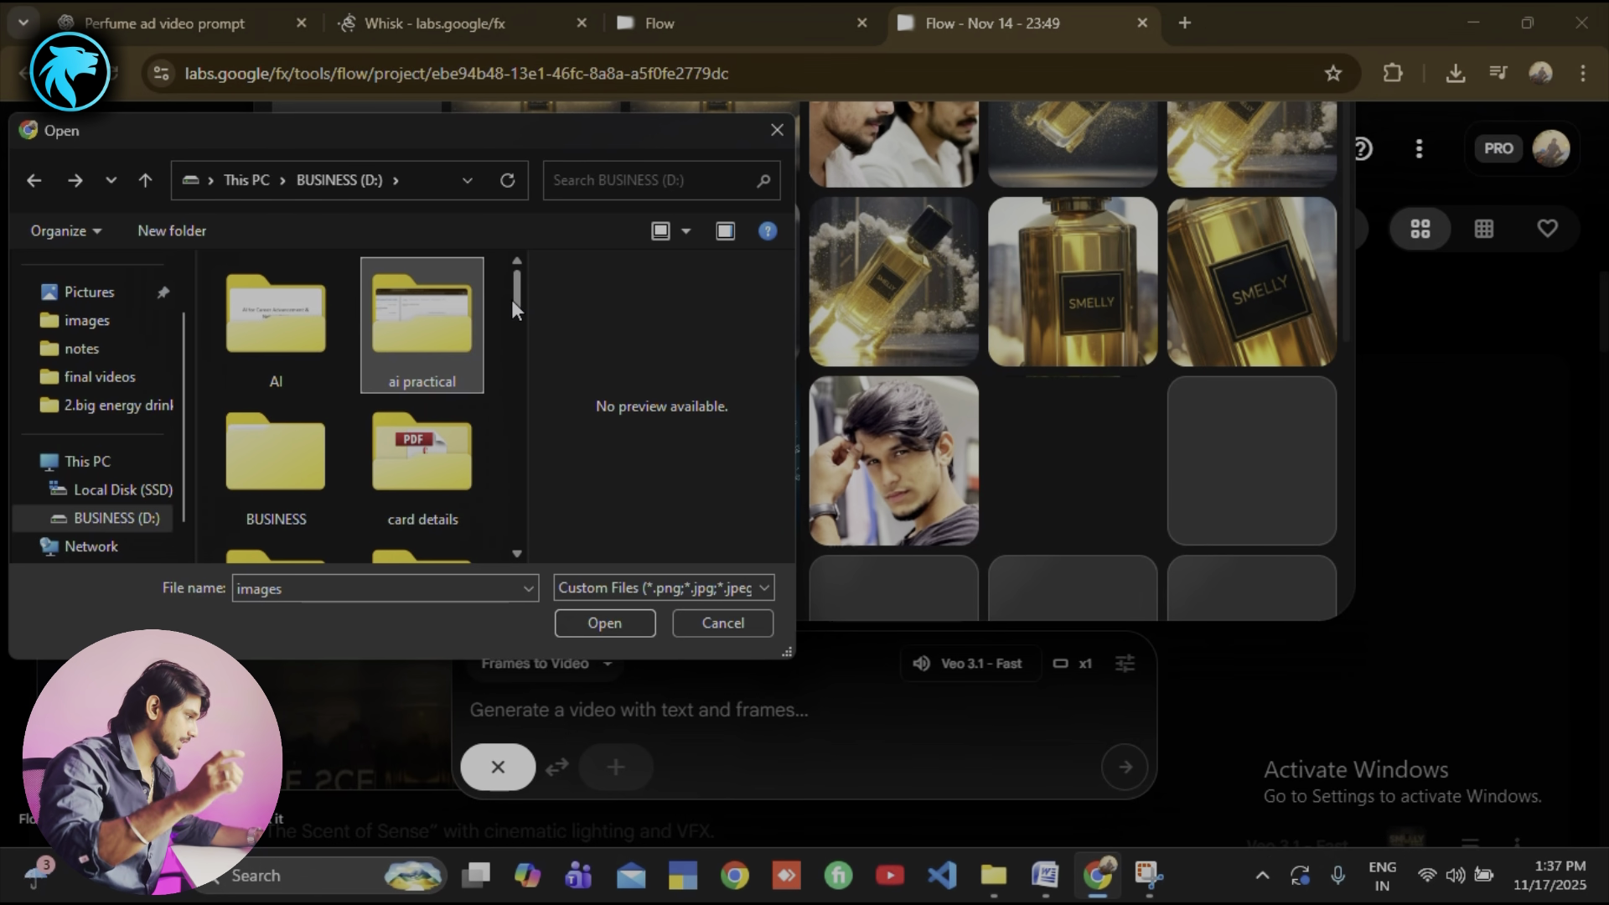
pyautogui.moveTo(512, 299); pyautogui.dragTo(523, 536)
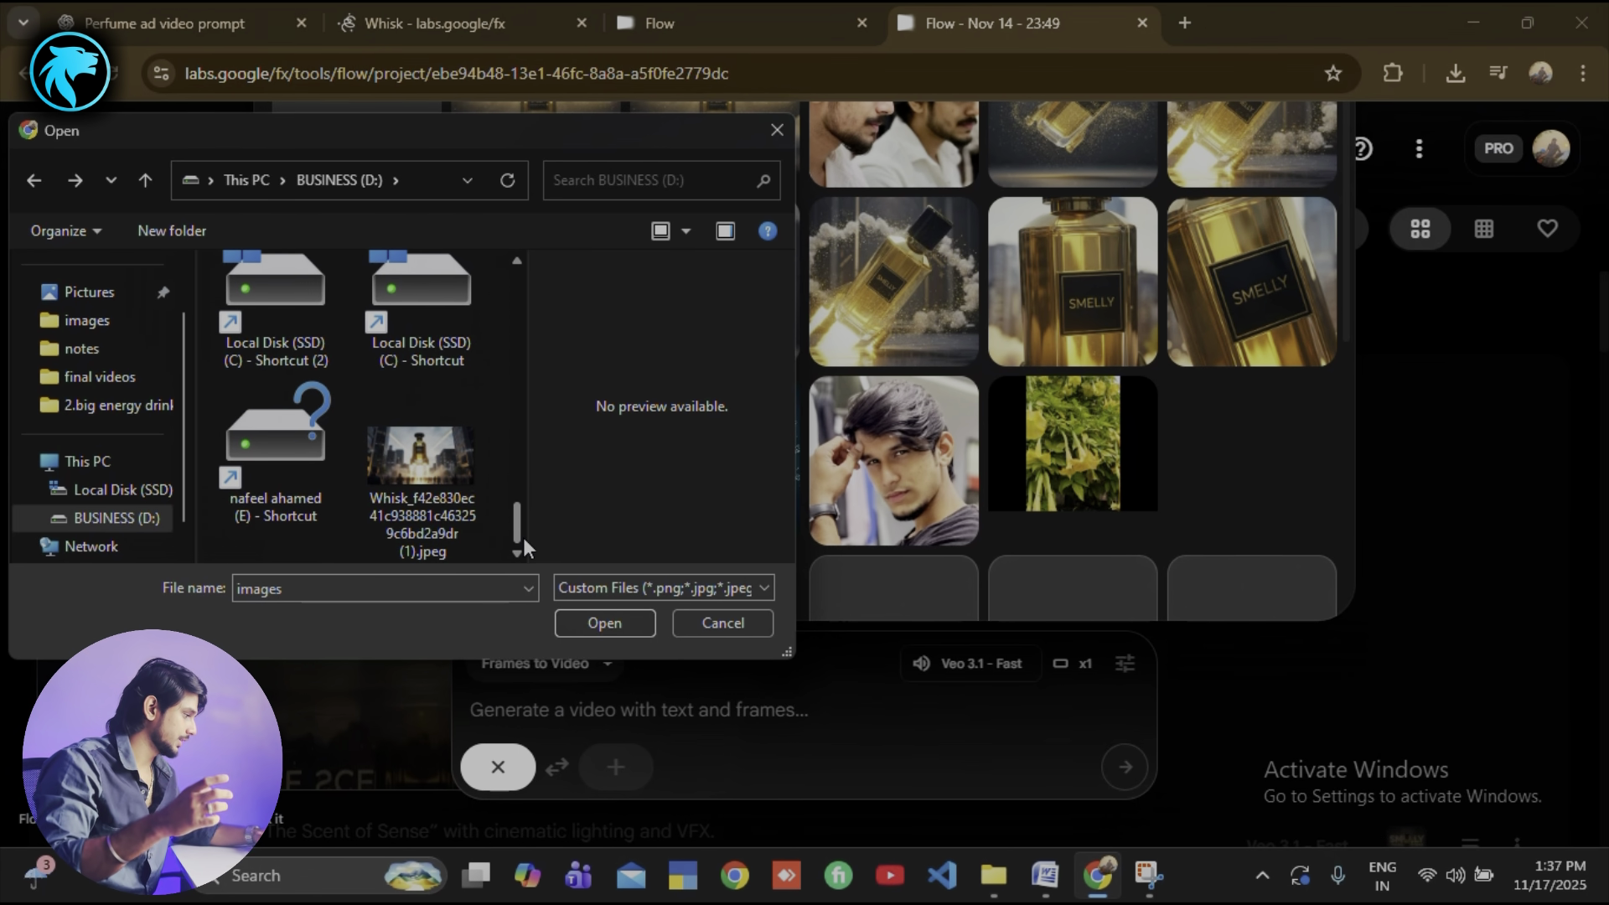
pyautogui.click(430, 475)
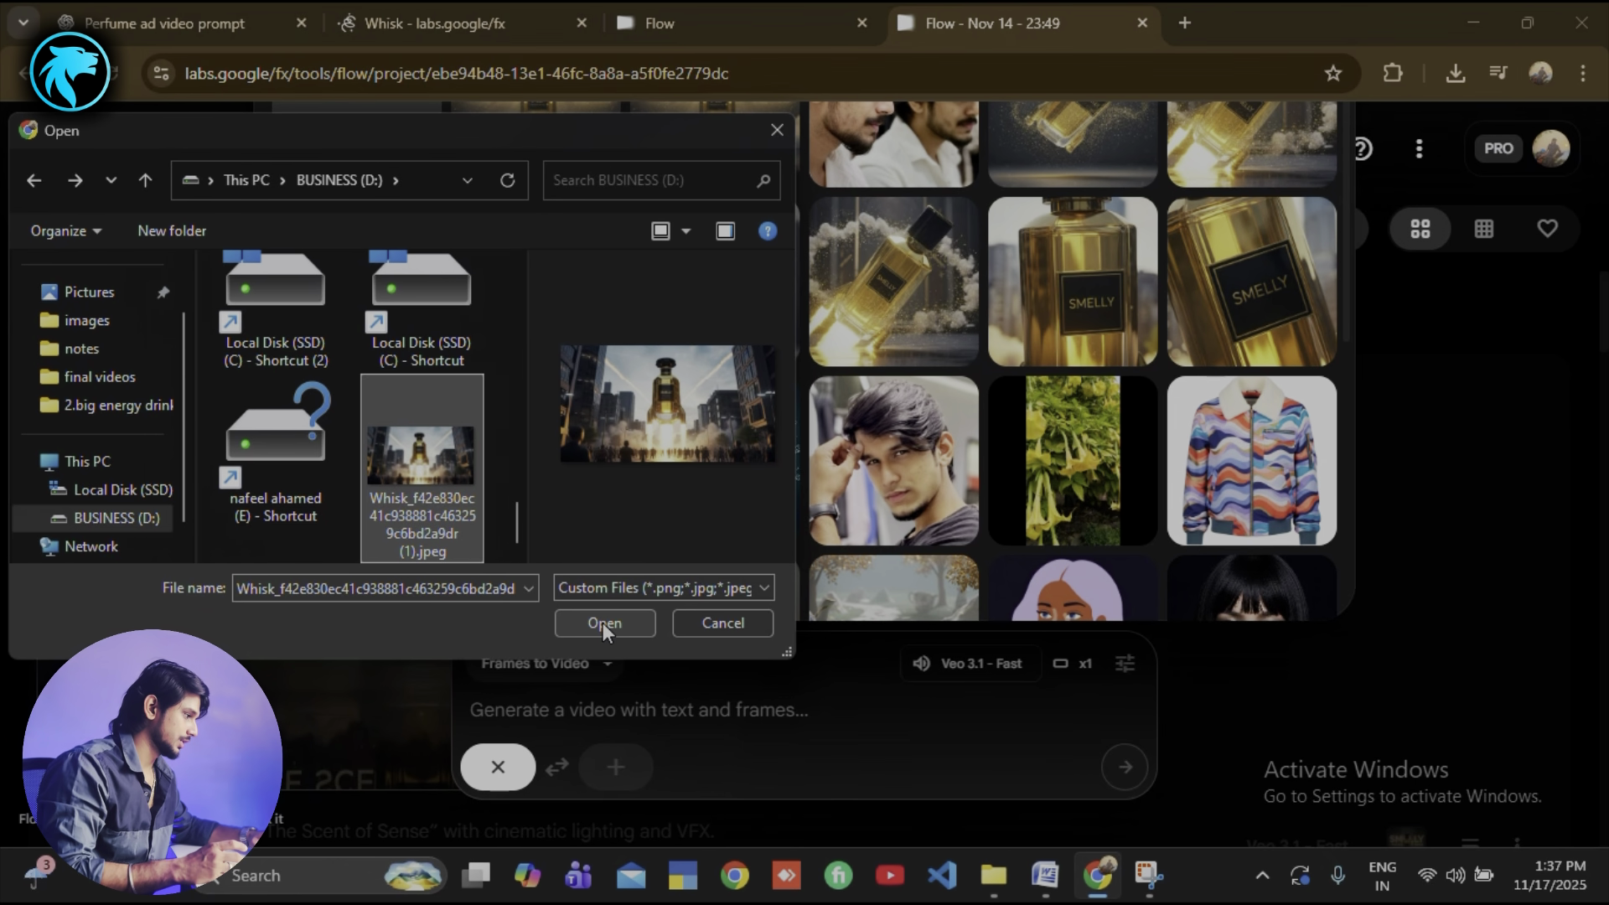
pyautogui.click(602, 622)
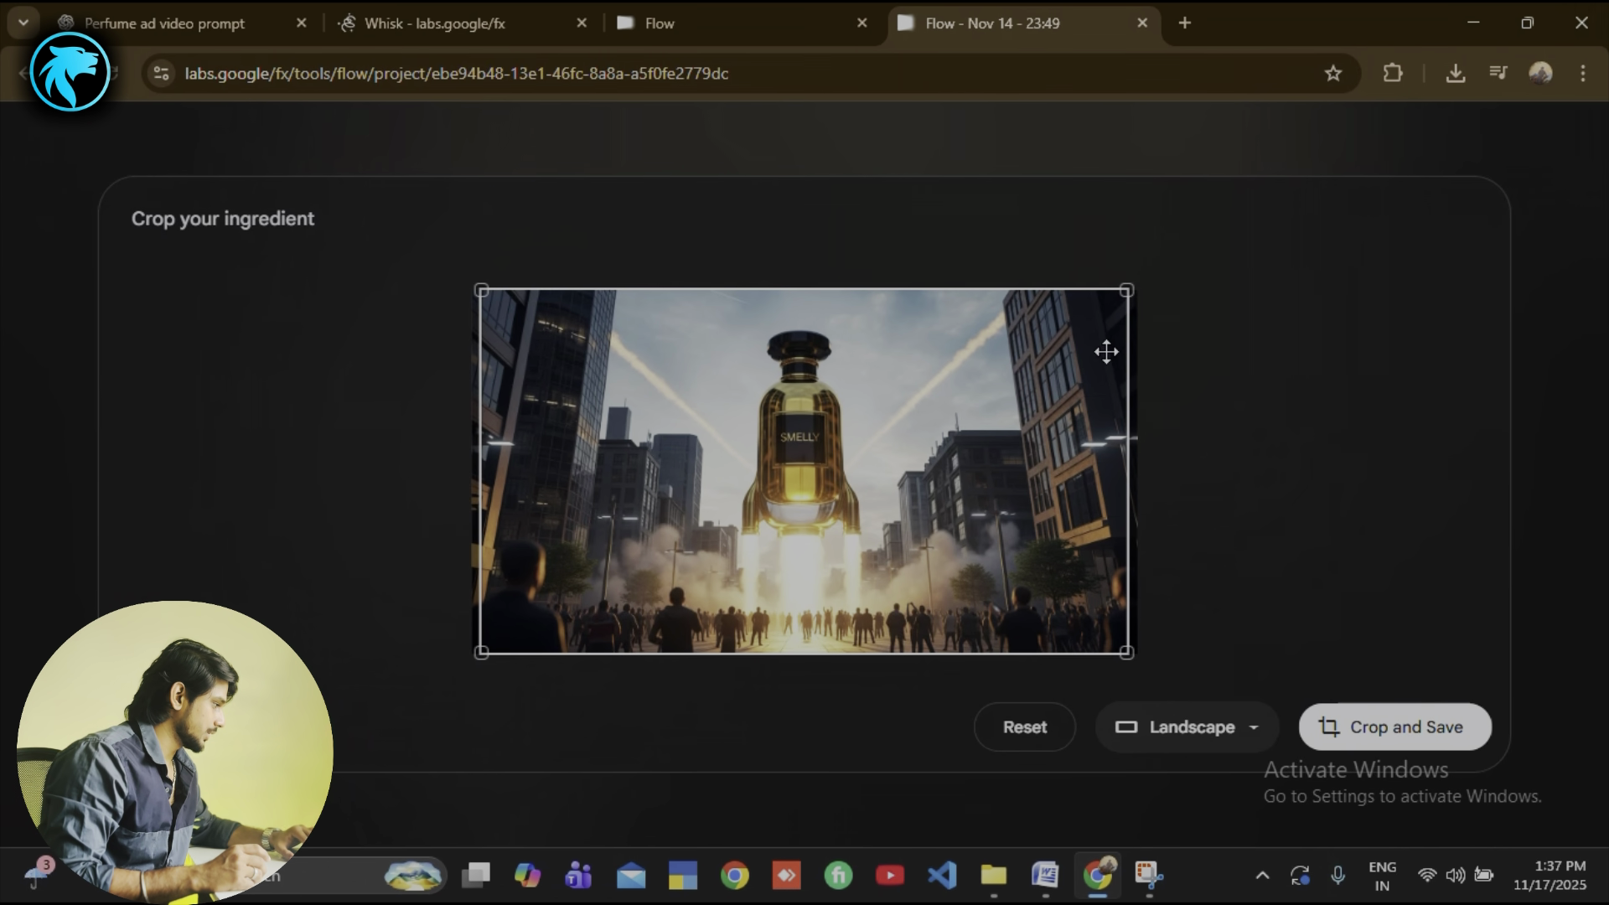
# - Copy the "Scene 1 – Rocket Landing Perfume" video prompt from the Word script into Flow's video prompt
pyautogui.hotkey('alt', 'Tab')
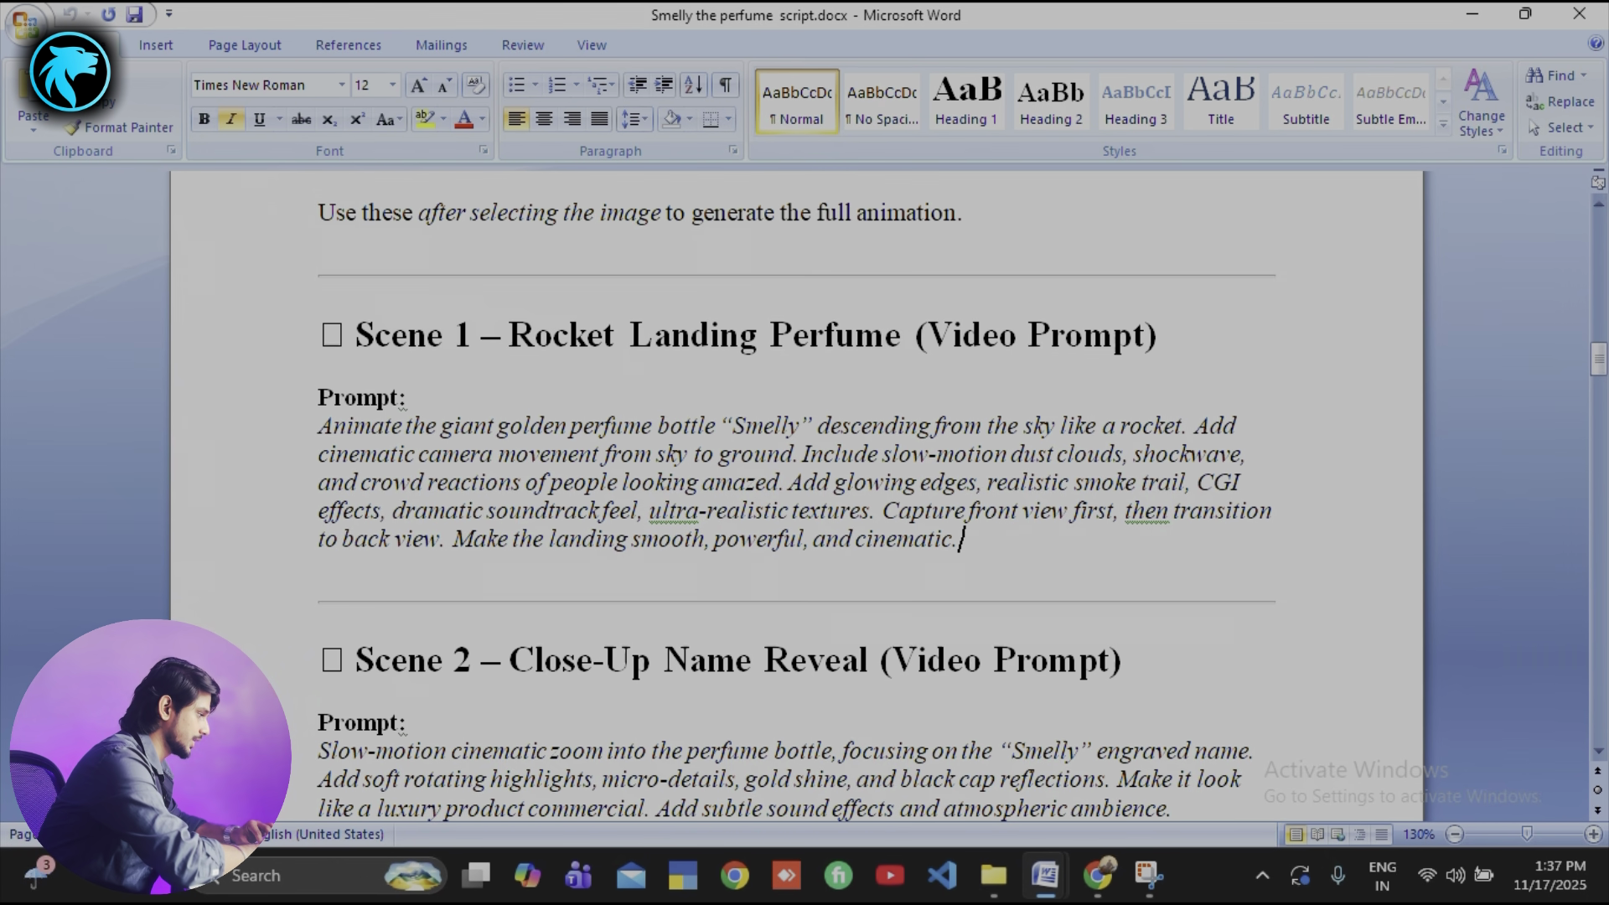
pyautogui.moveTo(962, 541); pyautogui.dragTo(345, 433)
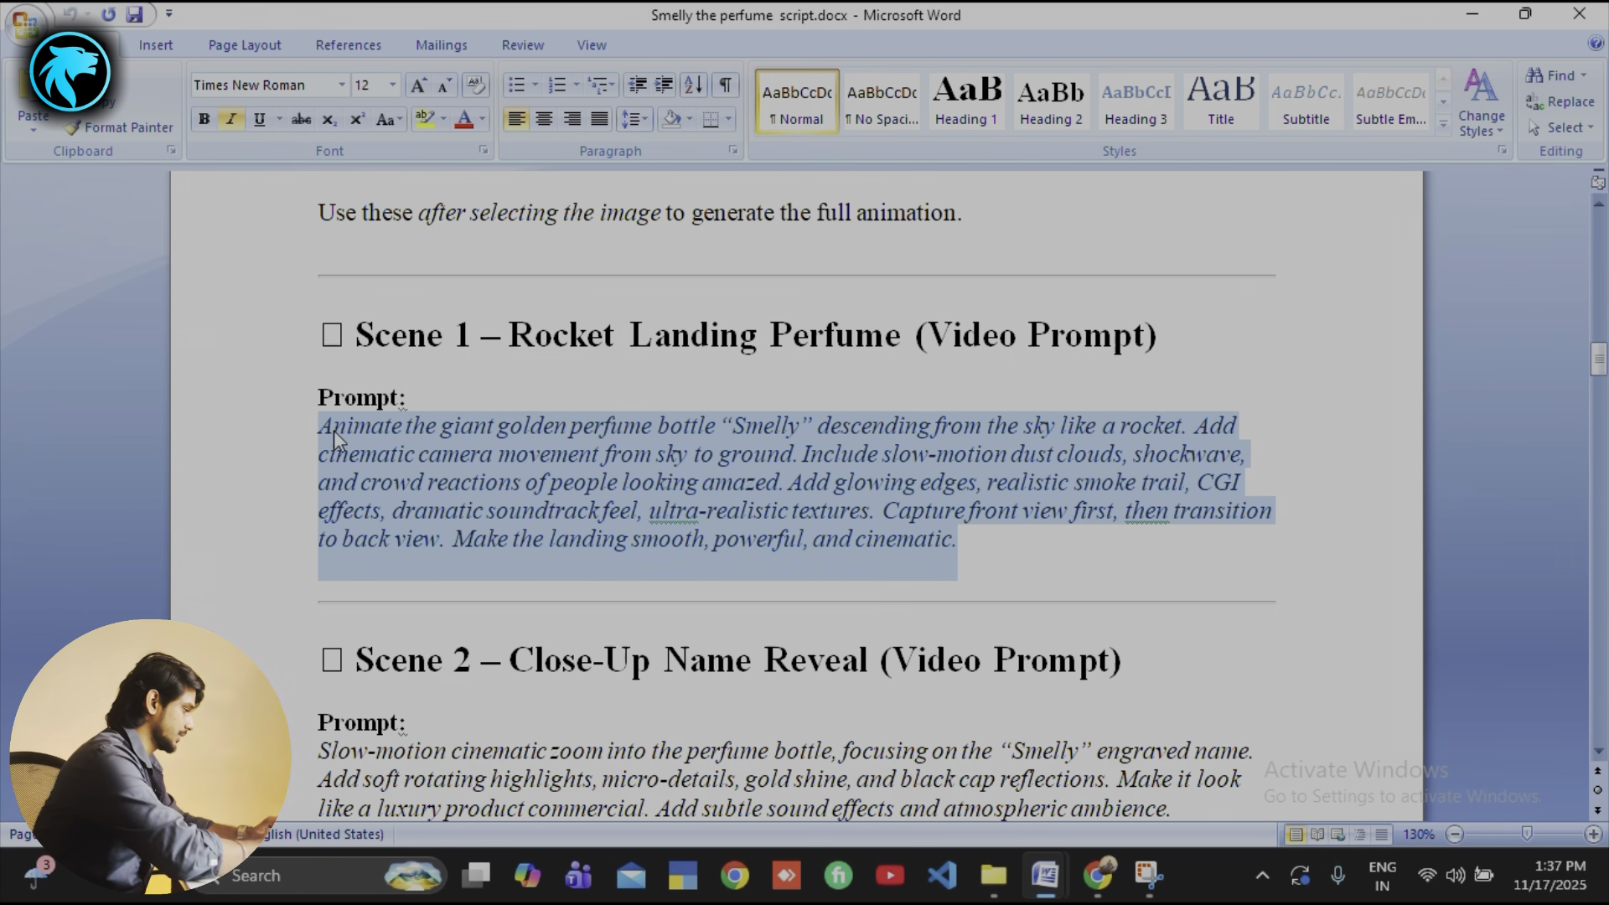
pyautogui.hotkey('ctrl', 'c')
pyautogui.hotkey('alt', 'Tab')
pyautogui.hotkey('ctrl', 'v')
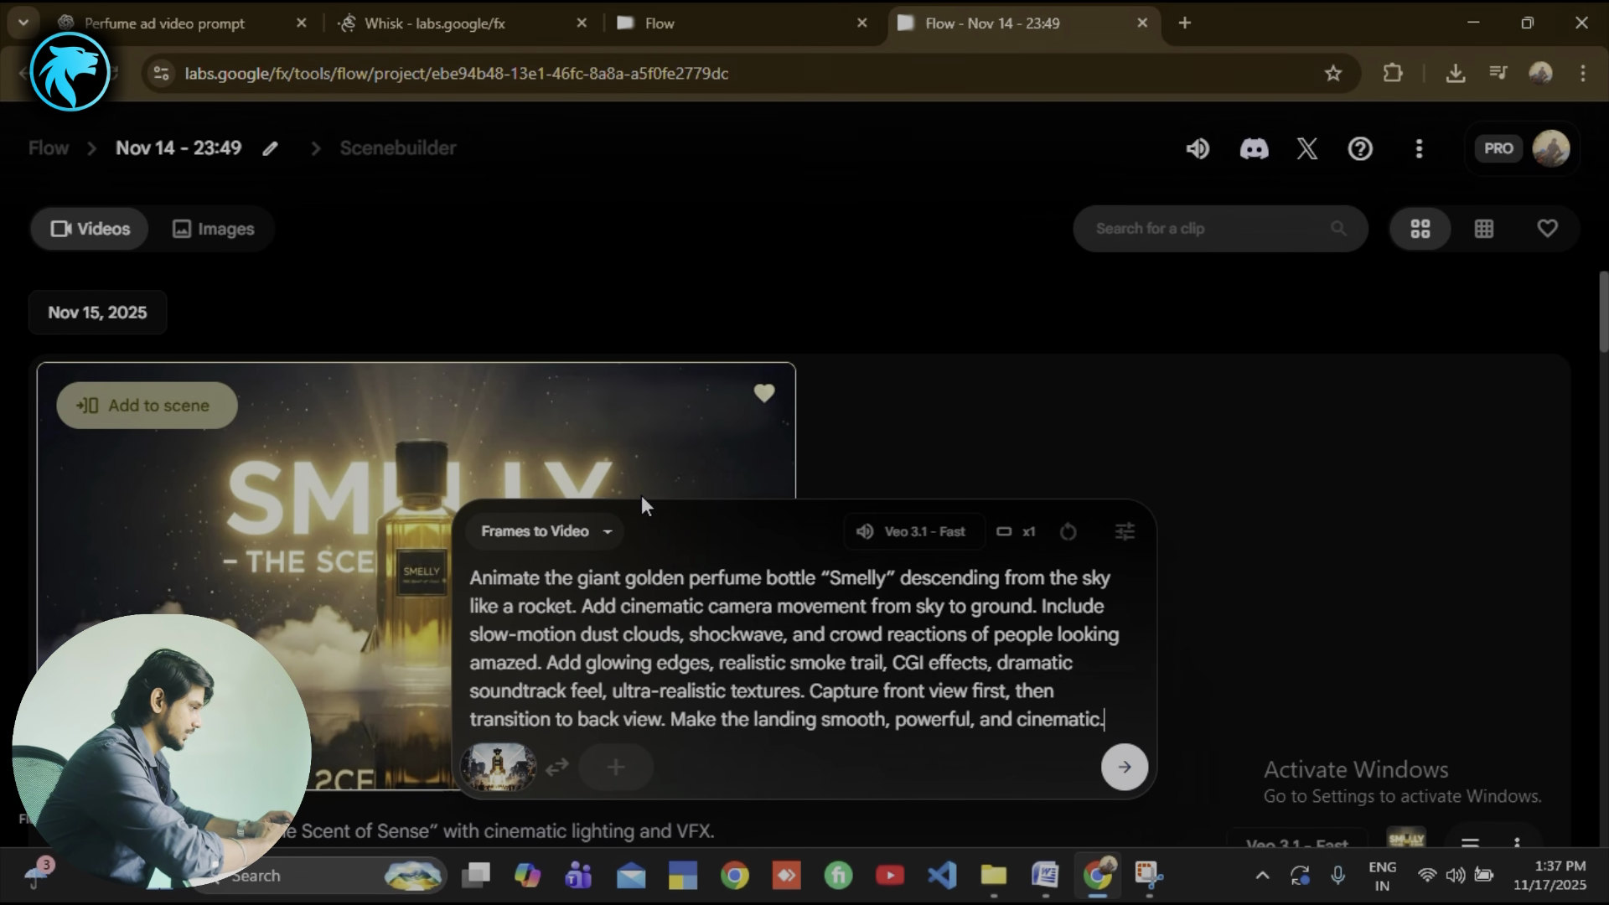
# - Copy the first scene's Storyboard Visual, Voiceover and SFX text from the Word script and append it to the Flow prompt
pyautogui.hotkey('alt', 'Tab')
pyautogui.scroll(-3, 982, 713)
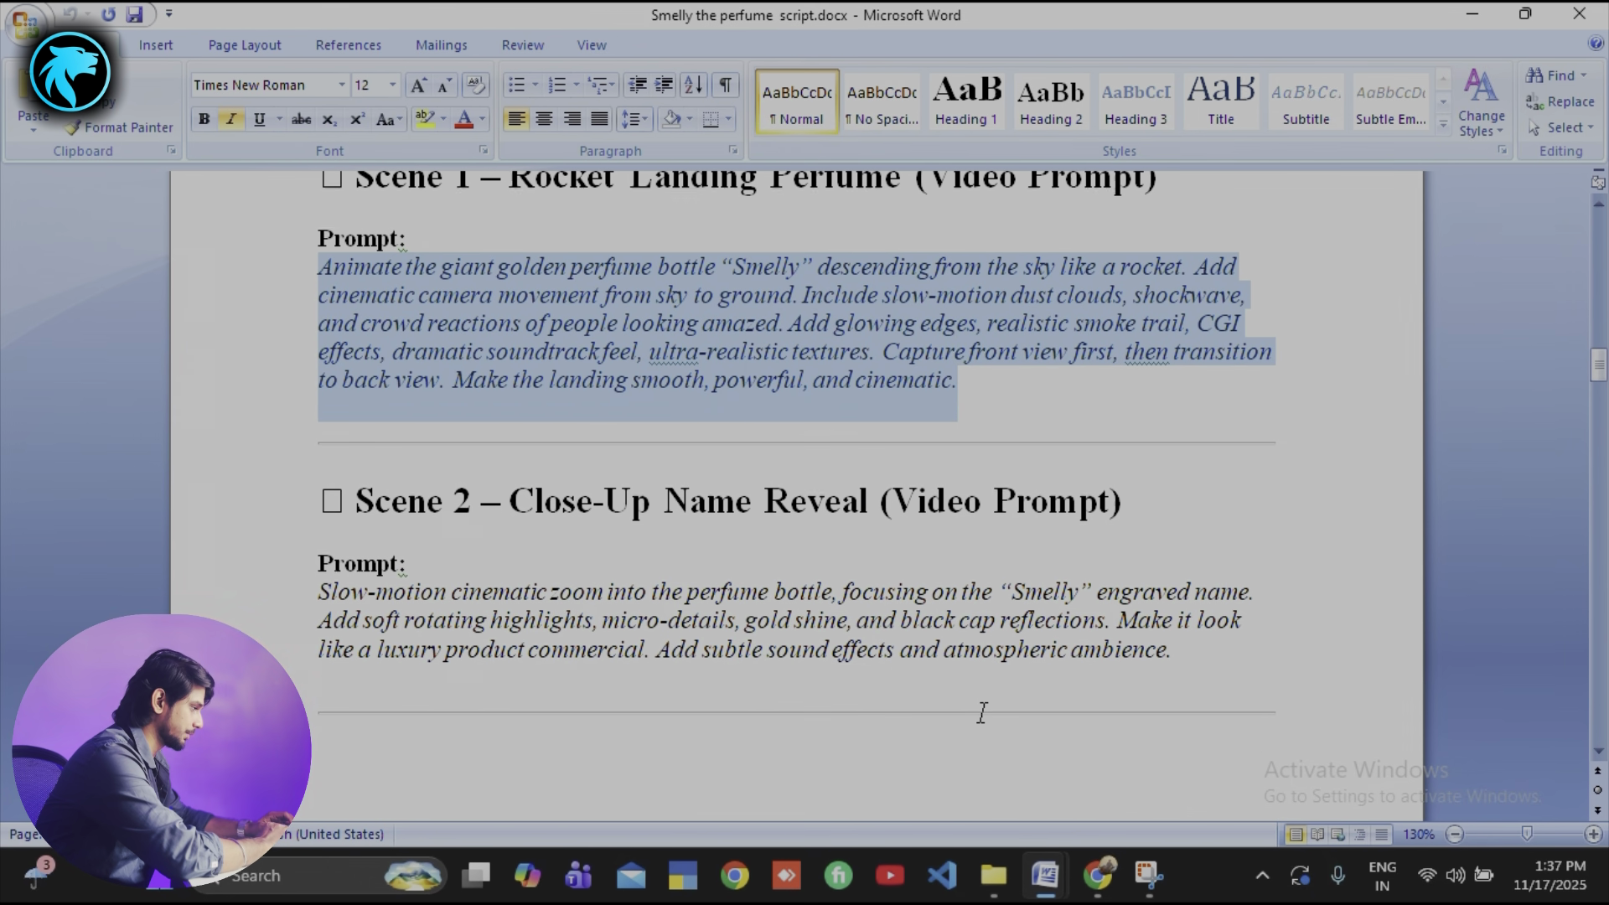
pyautogui.scroll(-10, 982, 712)
pyautogui.scroll(6, 984, 712)
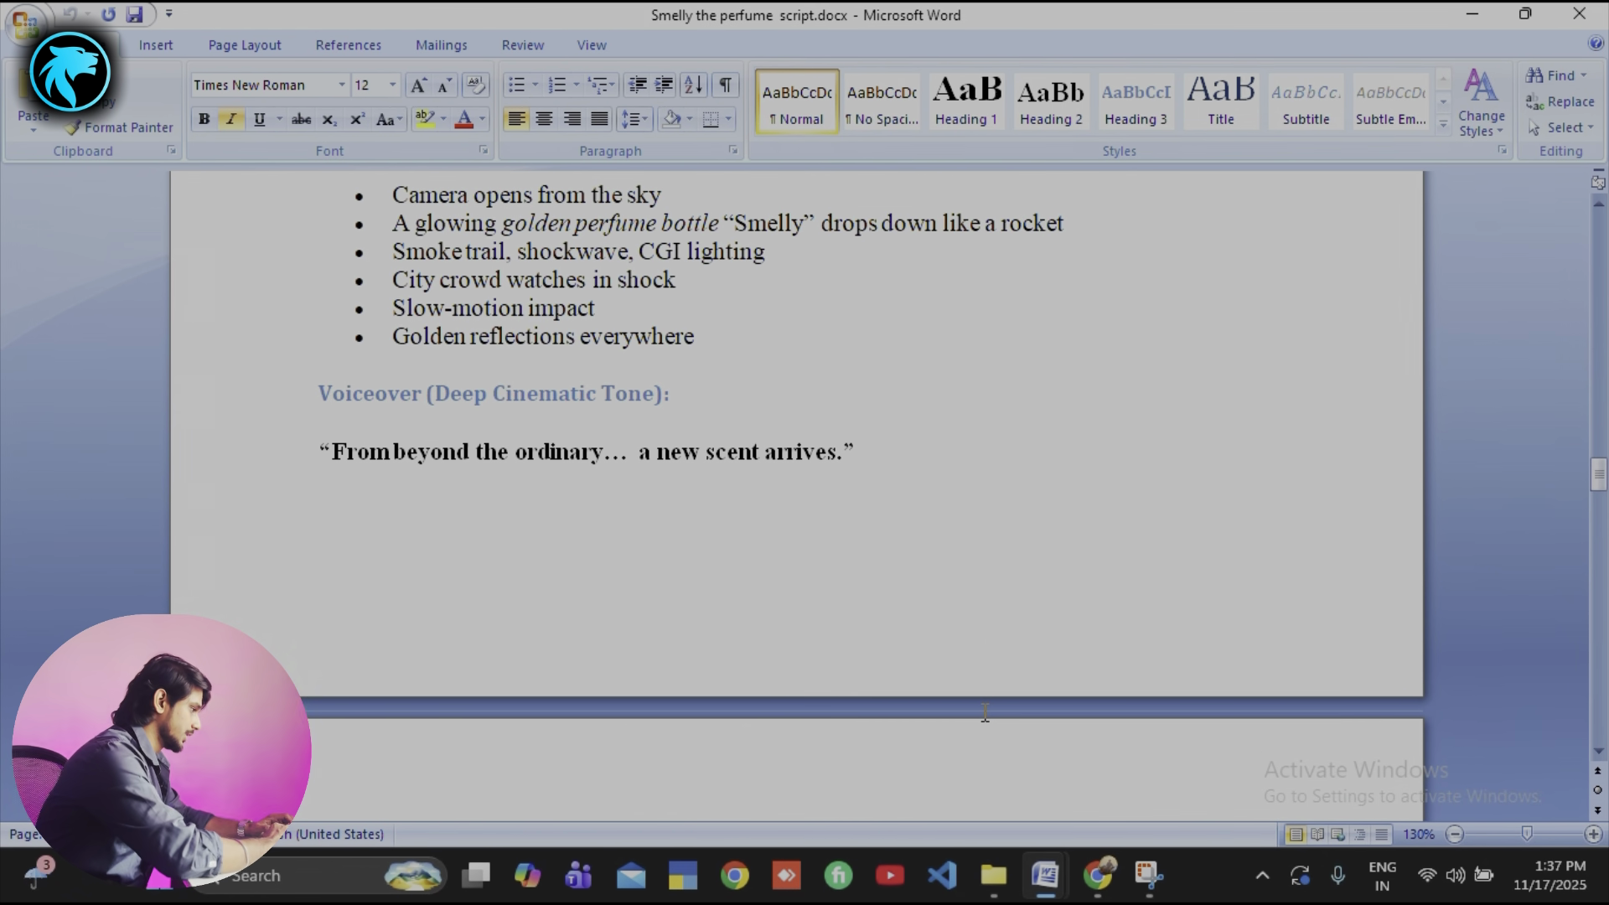
pyautogui.scroll(1, 922, 671)
pyautogui.moveTo(321, 216); pyautogui.dragTo(773, 549)
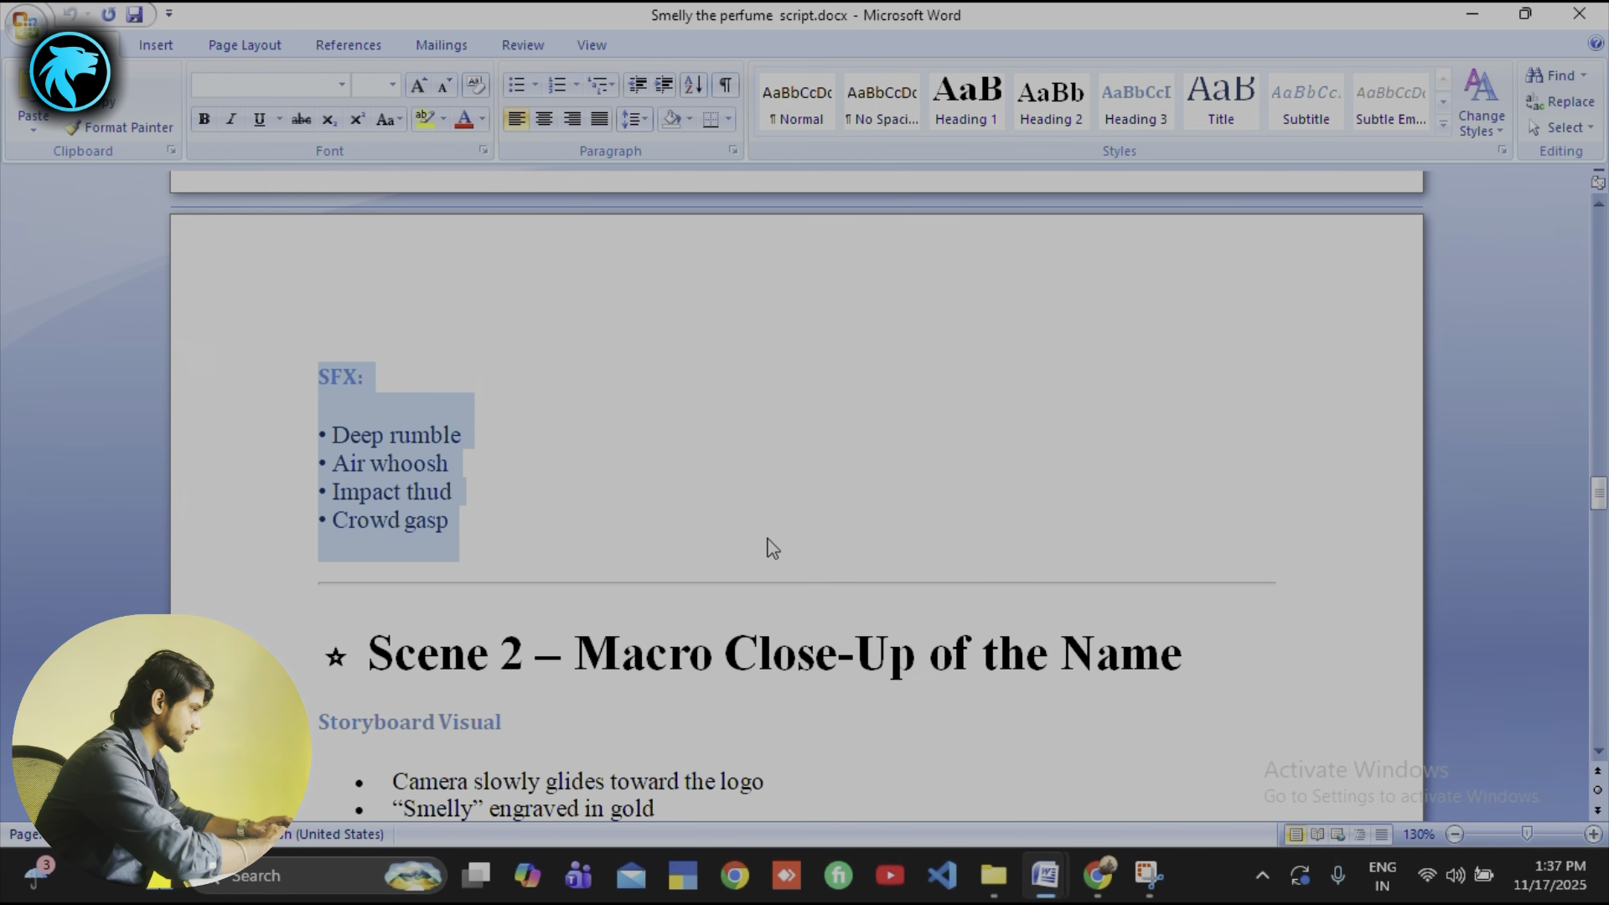
pyautogui.hotkey('alt', 'Tab')
pyautogui.hotkey('ctrl', 'v')
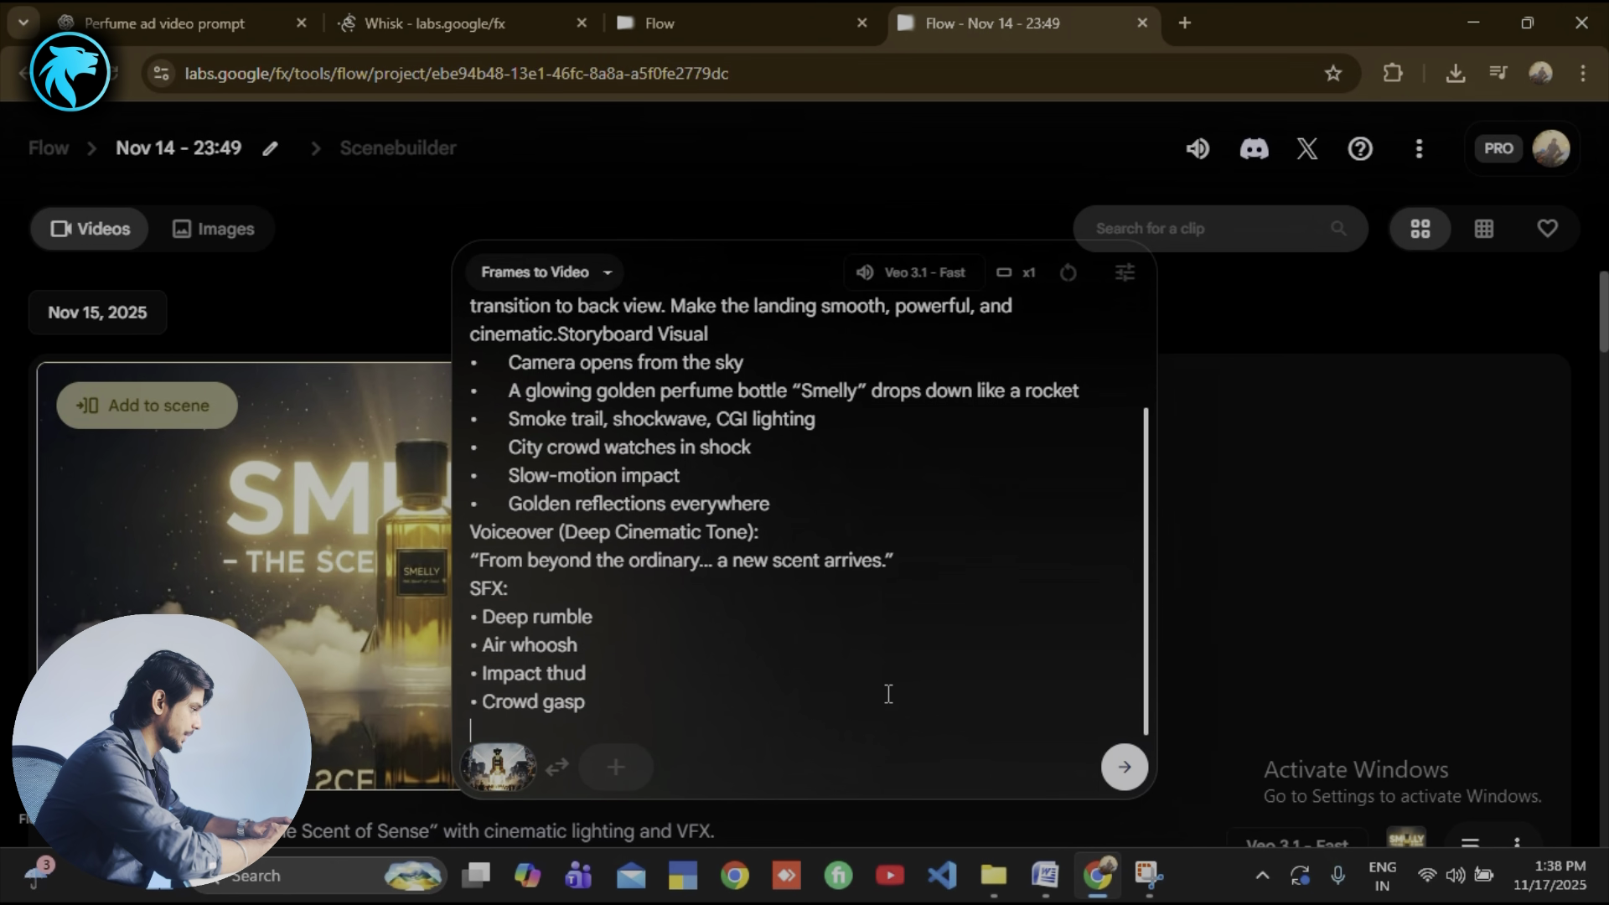
# - End the prompt with "create exact without anychange" and generate the Scene 1 rocket landing video
pyautogui.write('create exac')
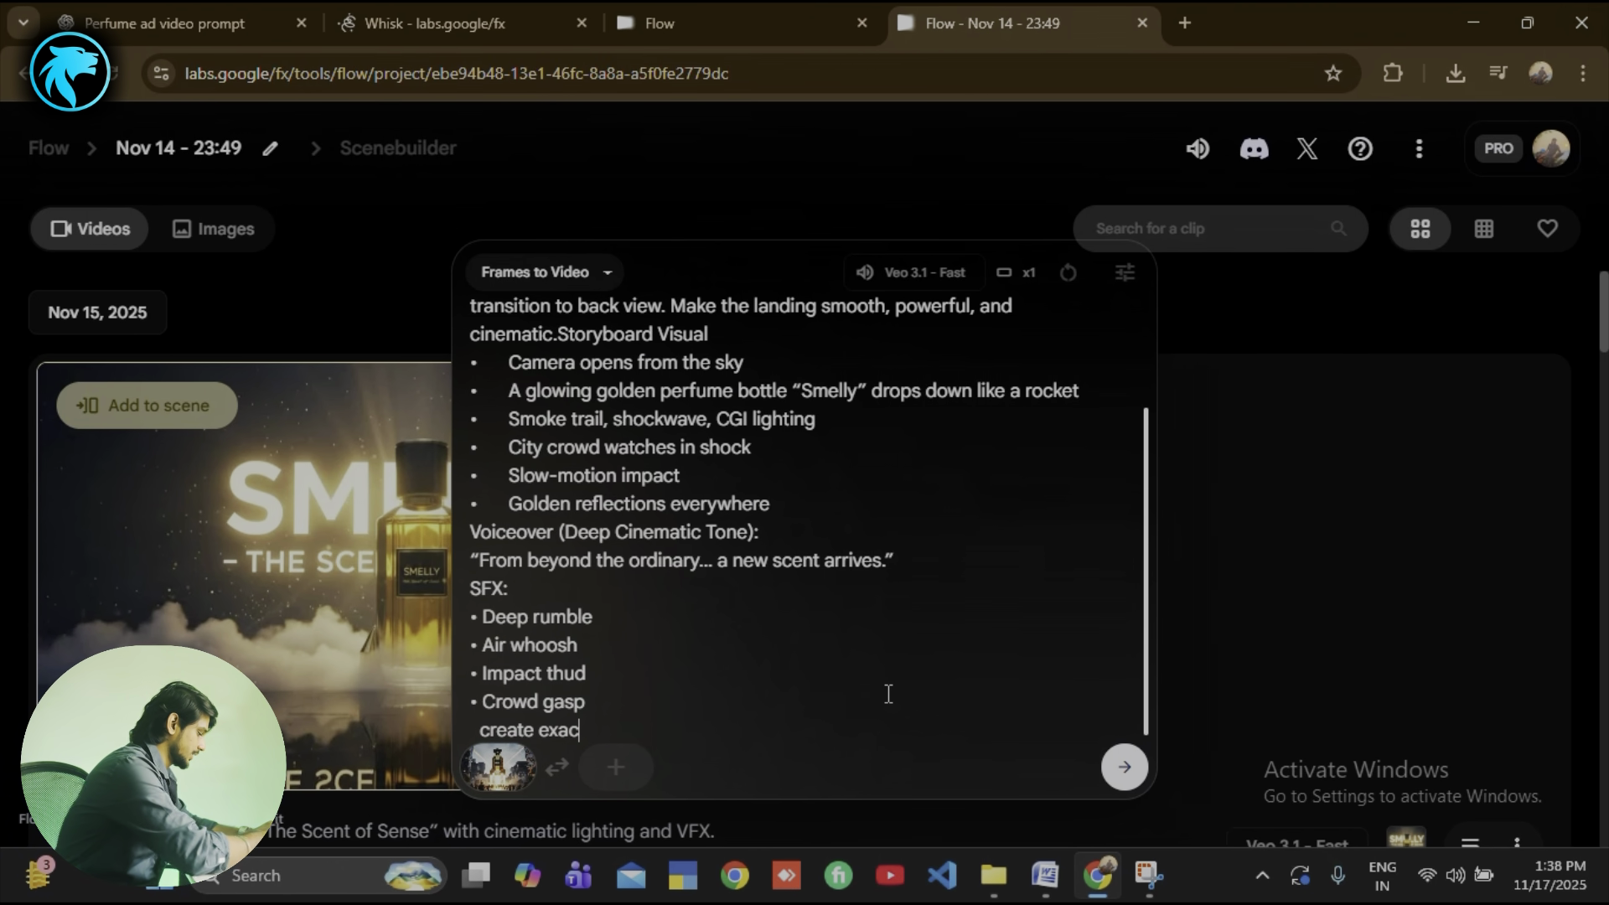
pyautogui.write('t with')
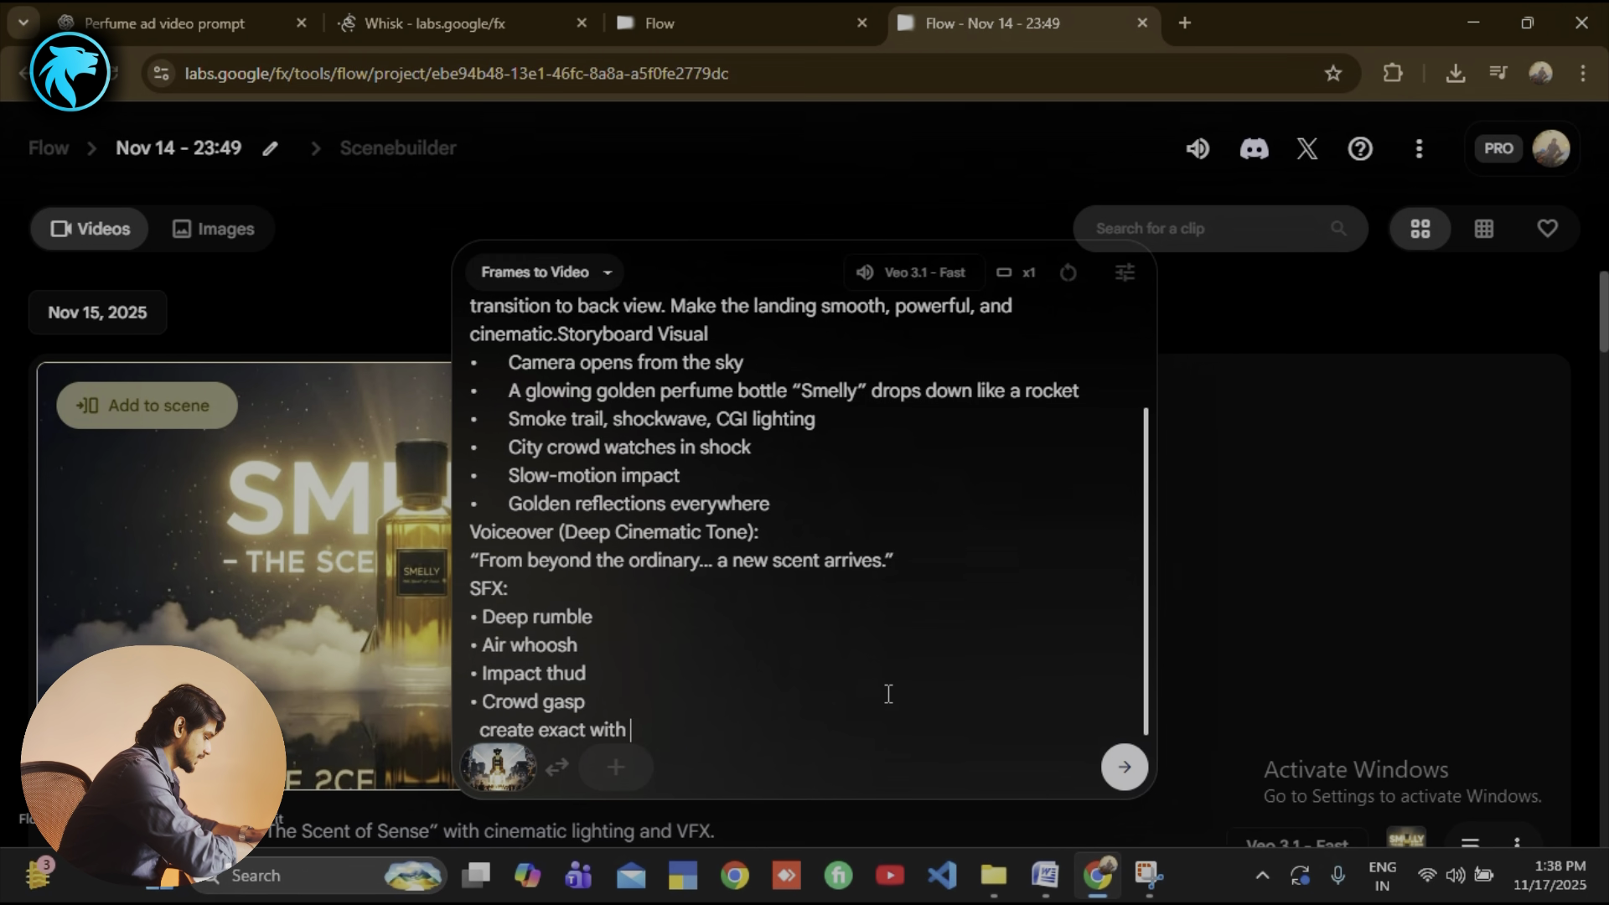
pyautogui.press('BackSpace')
pyautogui.write('out')
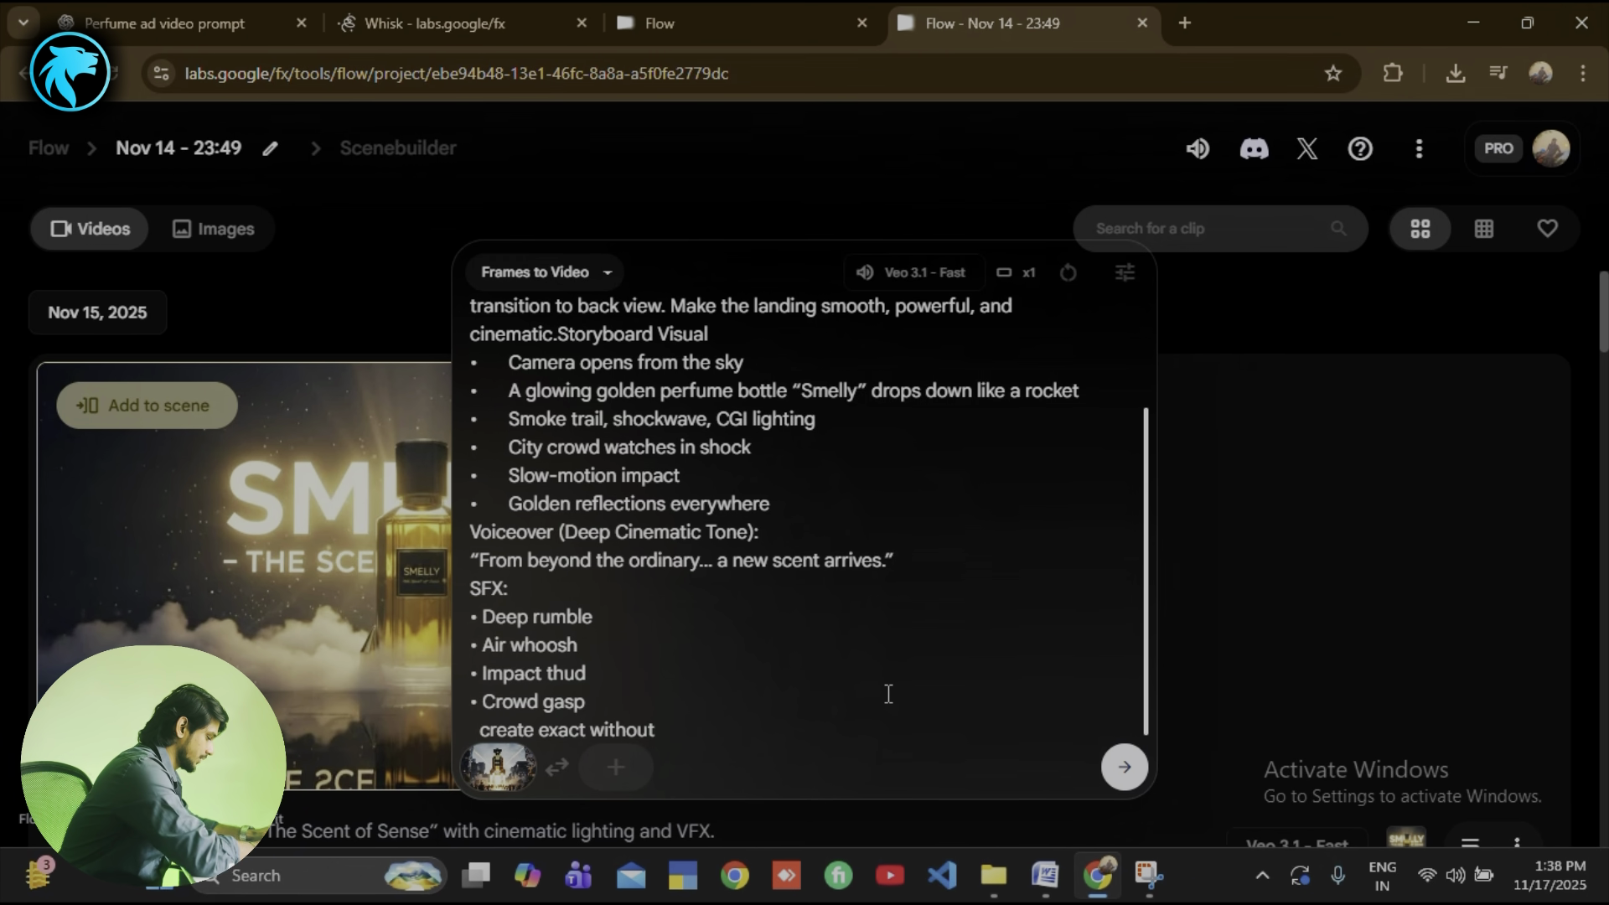
pyautogui.write(' anychange')
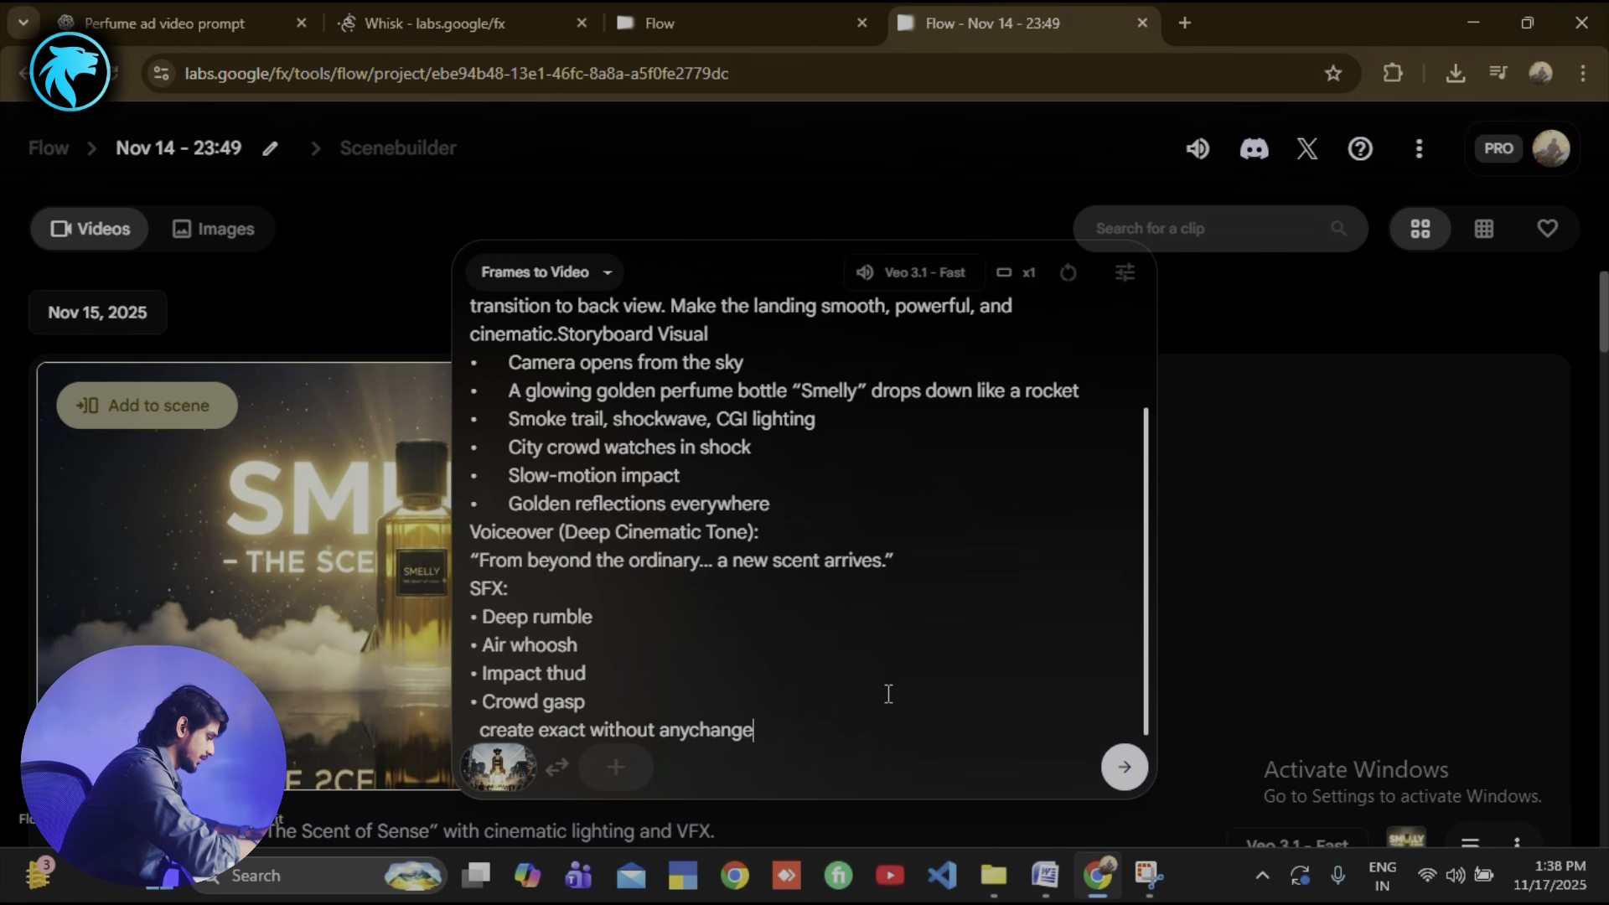
pyautogui.press('Return')
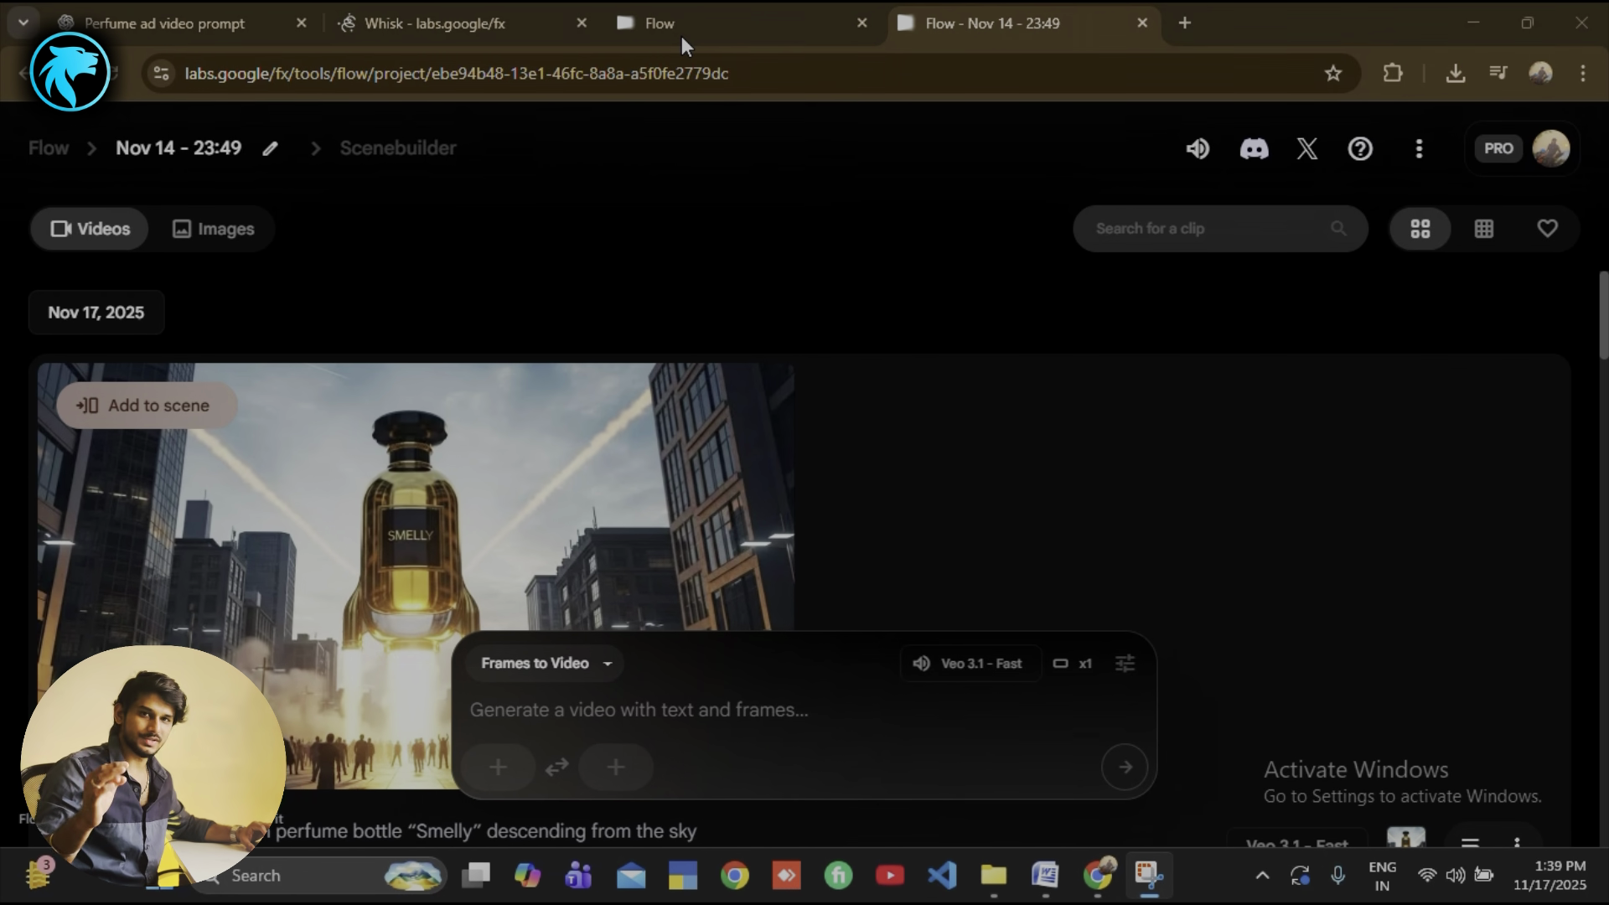
pyautogui.scroll(-1, 692, 390)
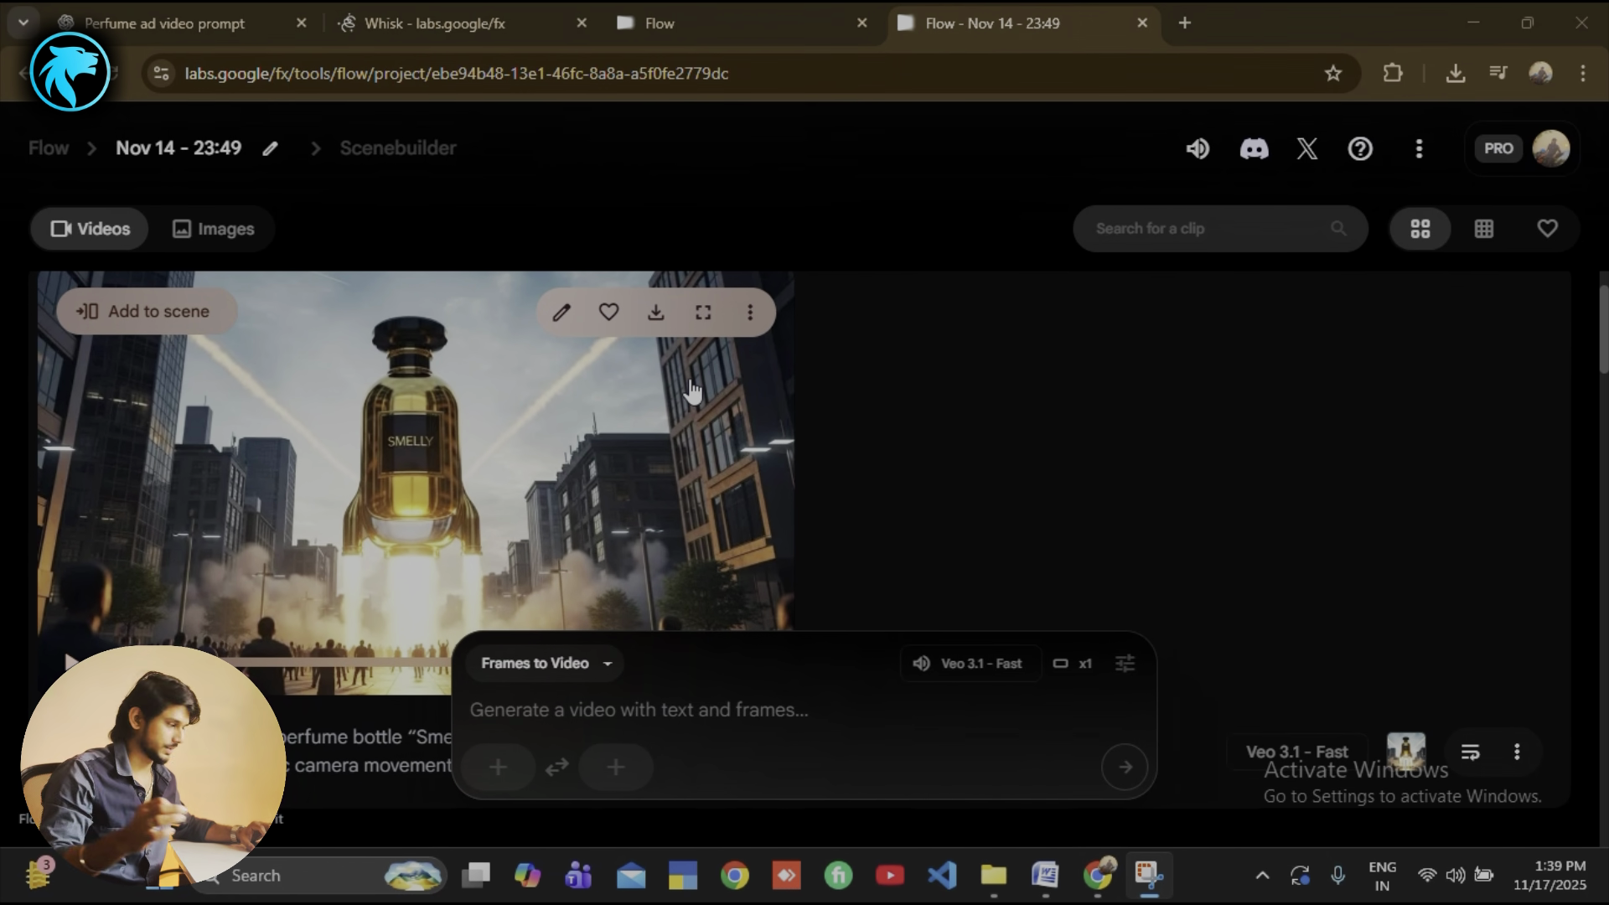